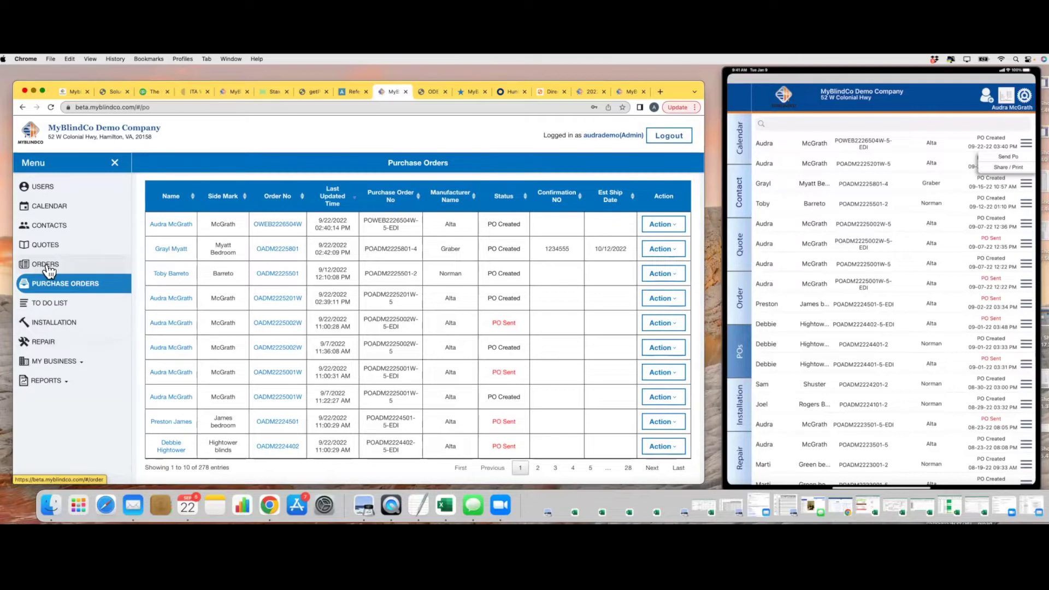
Step: Go from the Orders section to the September 2022 monthly calendar
{"action": "left_click", "coordinate": [59, 264]}
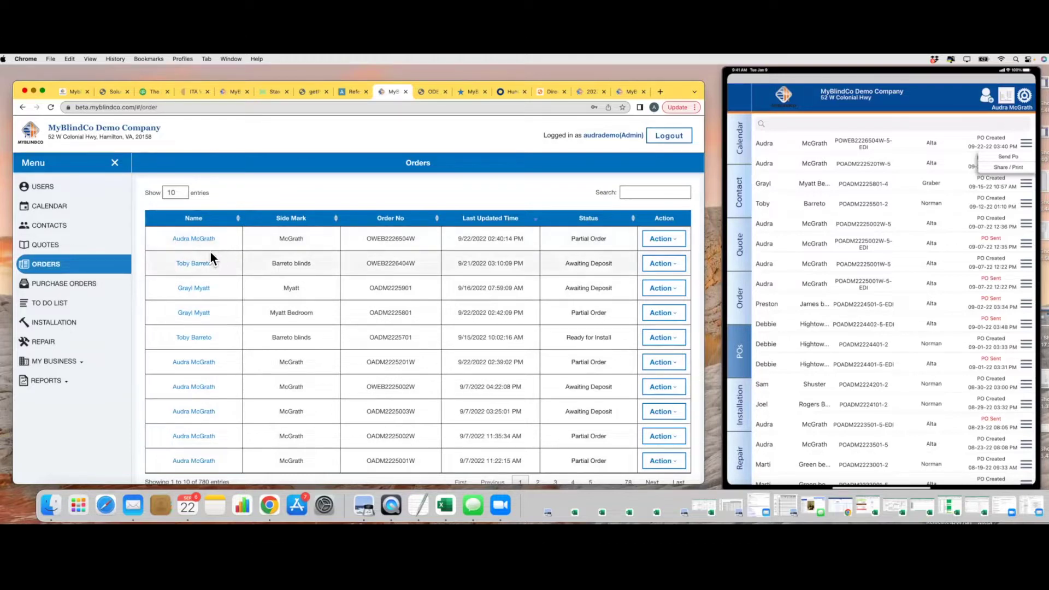
{"action": "left_click", "coordinate": [49, 209]}
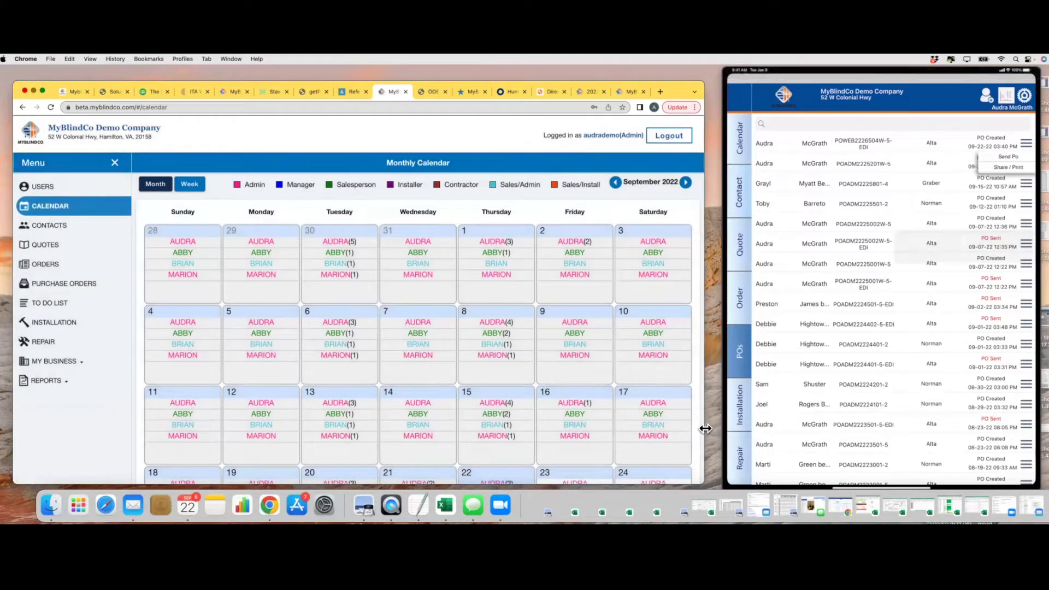
Step: Scroll the calendar to the 23rd and open the Fri 23 September 2022 day schedule
{"action": "scroll", "coordinate": [696, 429], "scroll_direction": "down", "scroll_amount": 3}
{"action": "scroll", "coordinate": [692, 427], "scroll_direction": "down", "scroll_amount": 1}
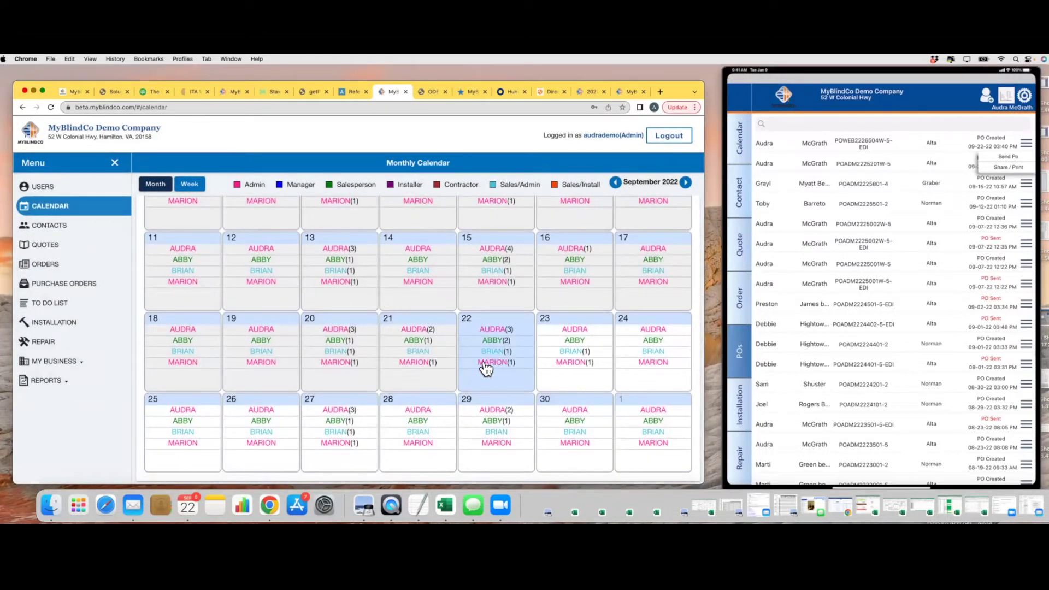
{"action": "left_click", "coordinate": [567, 331]}
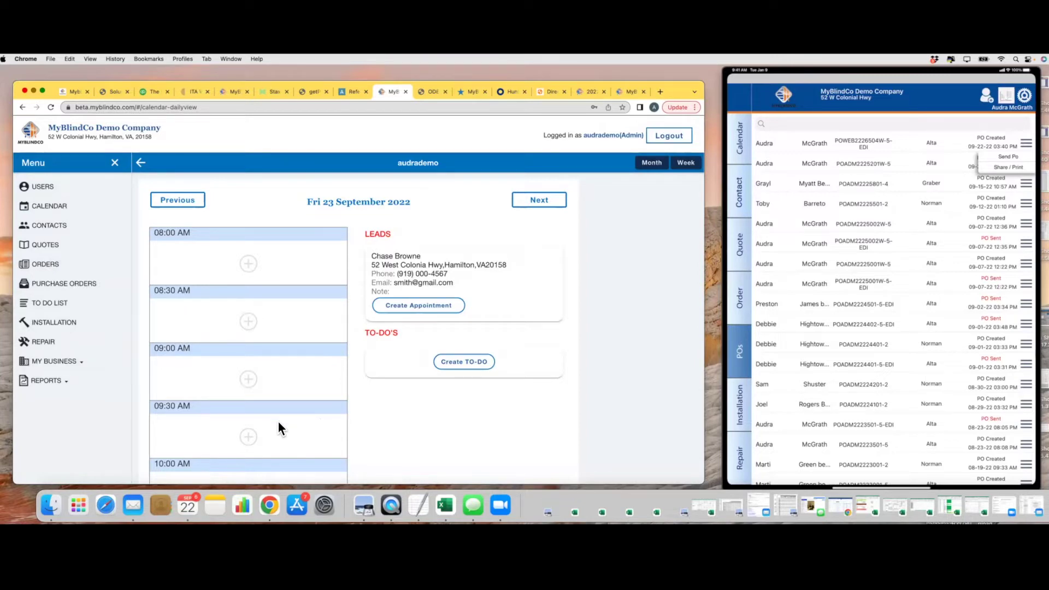
Step: Start a 9:30 AM appointment on 09/23/2022, choose the searched customer, and set duration 7.00 hours
{"action": "left_click", "coordinate": [248, 438]}
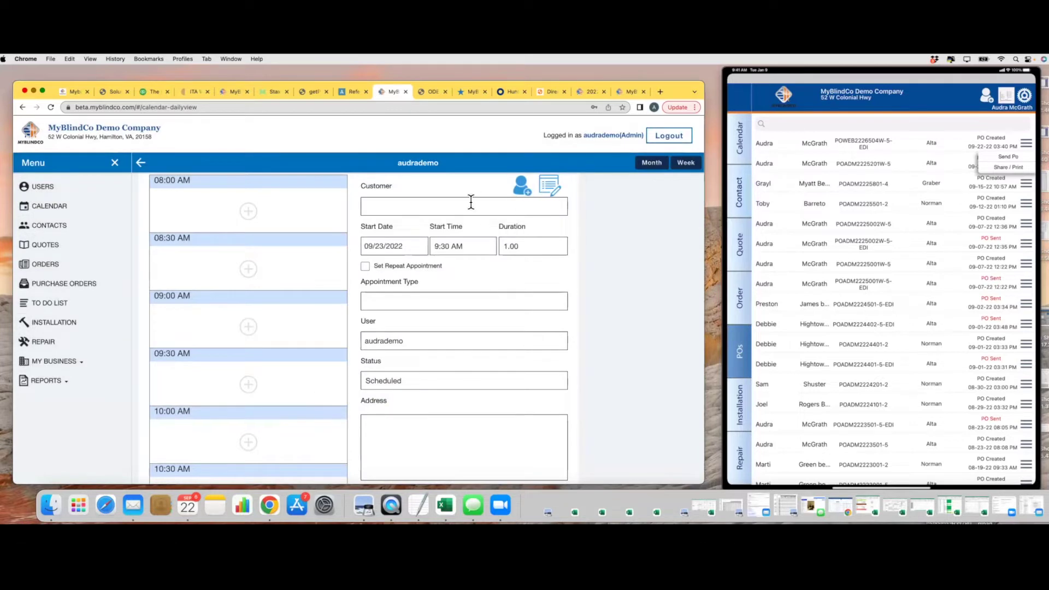
{"action": "left_click", "coordinate": [471, 208]}
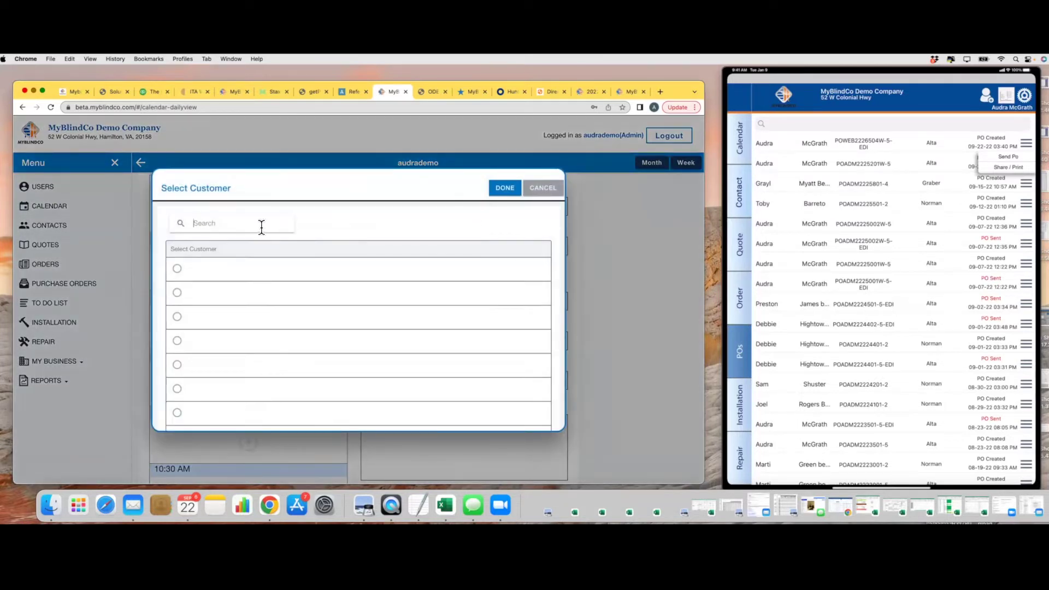
{"action": "type", "text": "mario"}
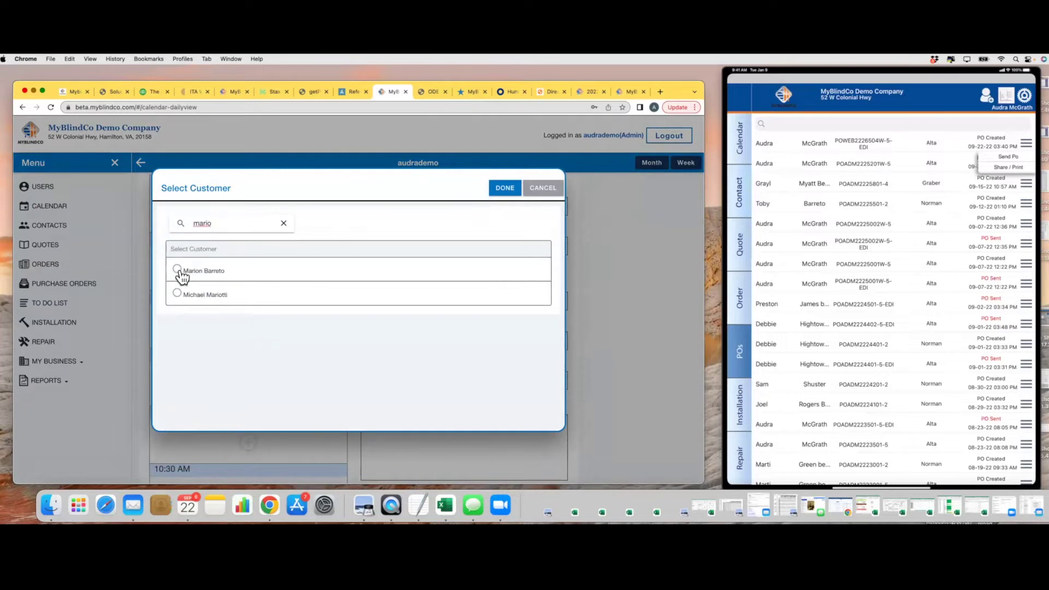
{"action": "left_click", "coordinate": [176, 268]}
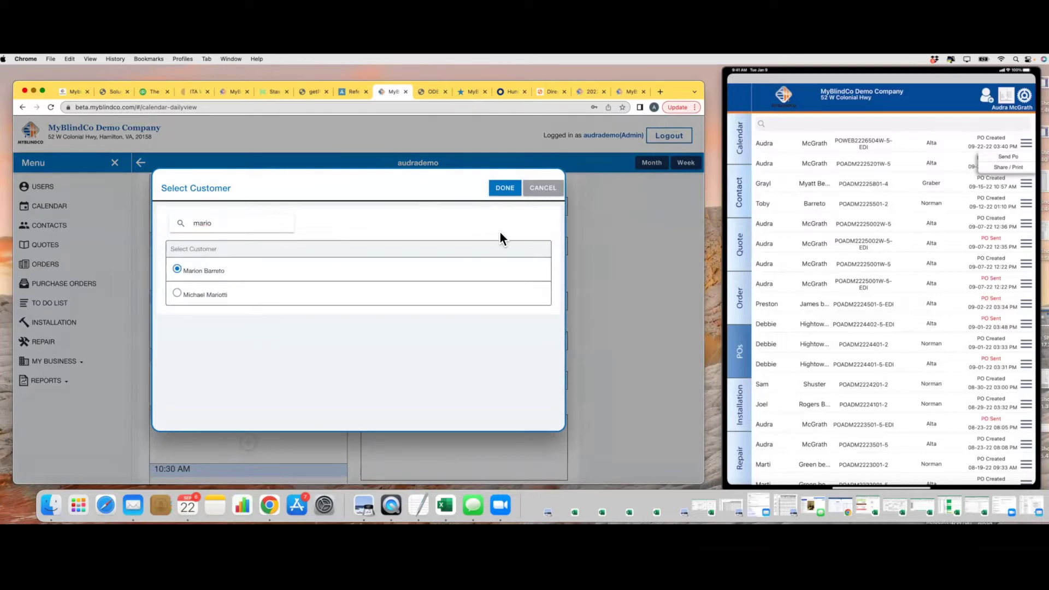
{"action": "left_click", "coordinate": [505, 189]}
{"action": "left_click", "coordinate": [534, 247]}
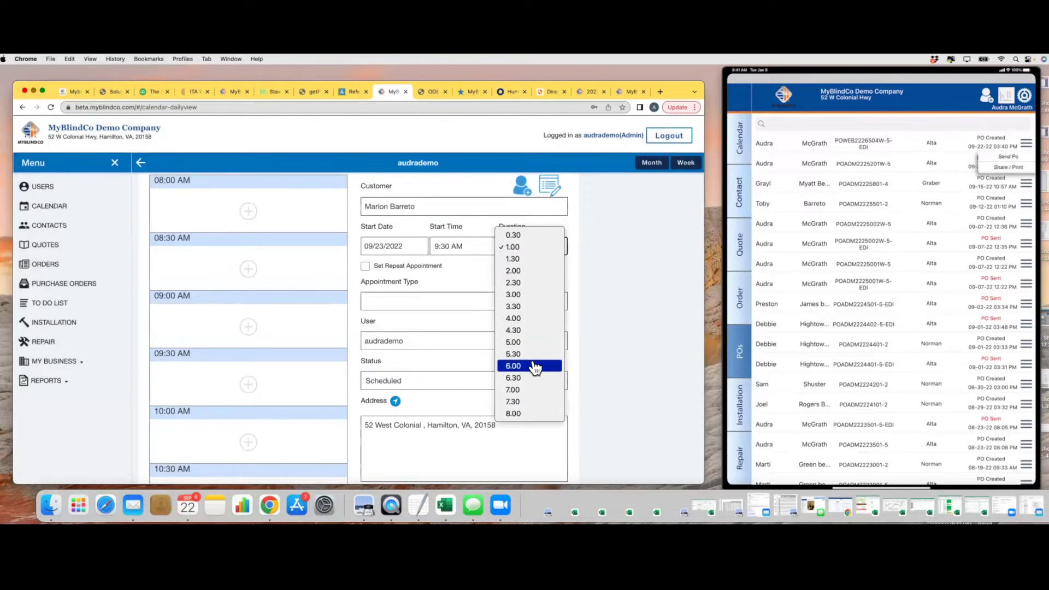
{"action": "left_click", "coordinate": [520, 389]}
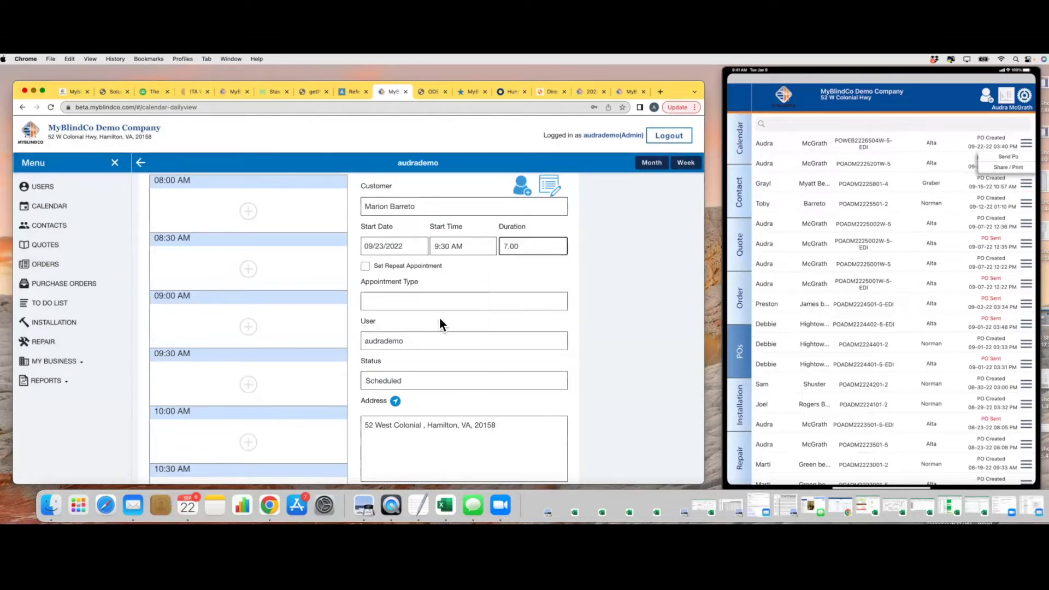
Step: Set the appointment type to Installation and link it to the customer's existing order
{"action": "left_click", "coordinate": [393, 307]}
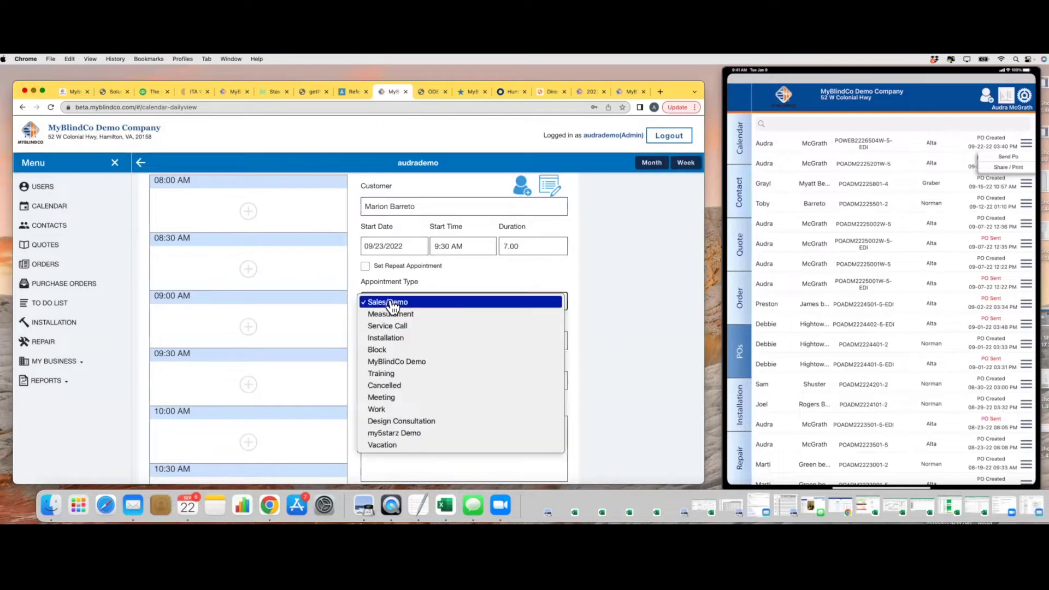
{"action": "left_click", "coordinate": [396, 339]}
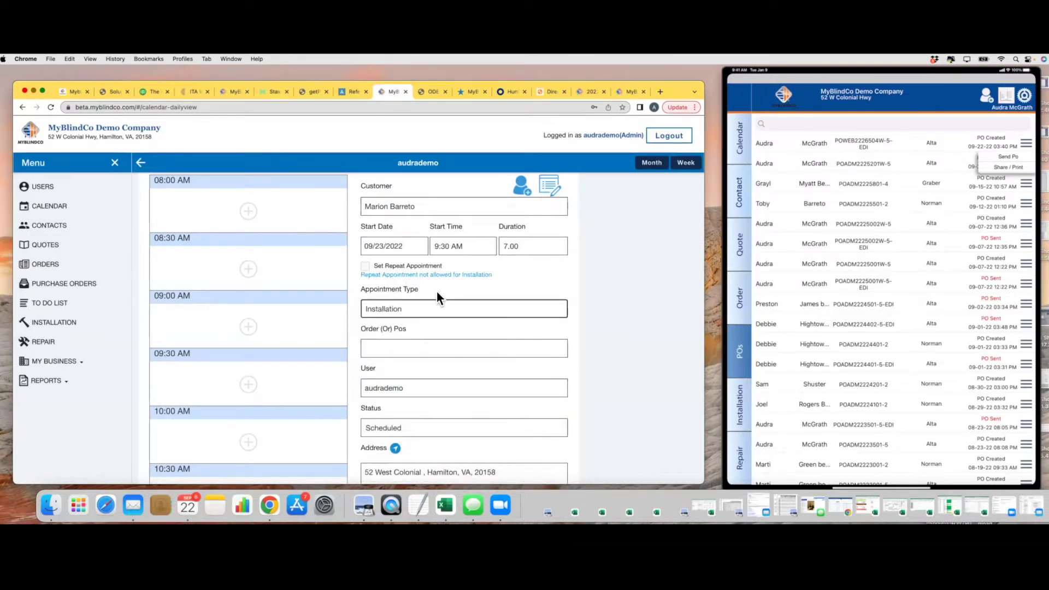
{"action": "left_click", "coordinate": [396, 345]}
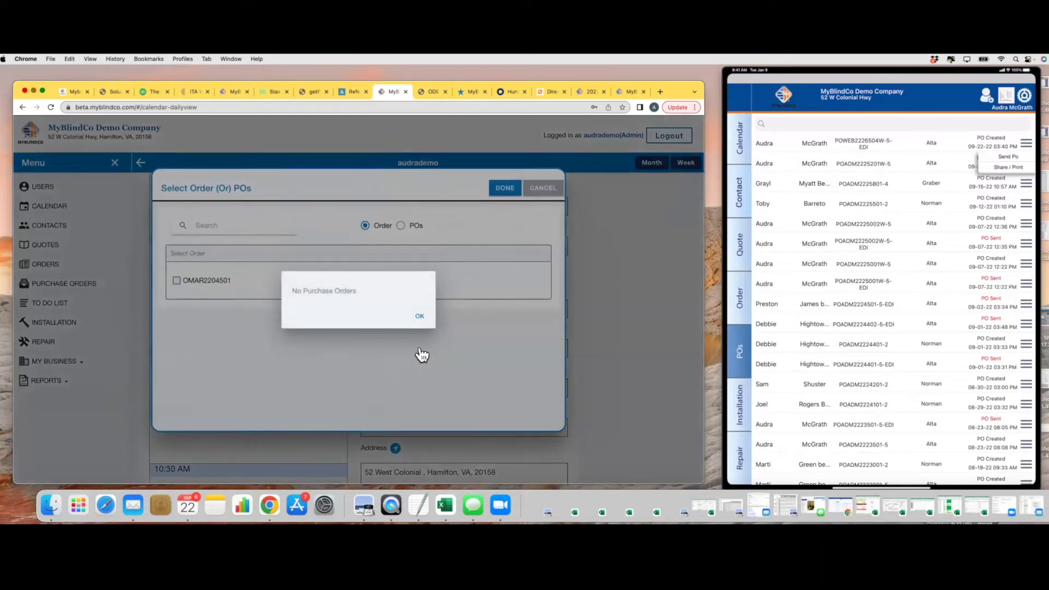
{"action": "left_click", "coordinate": [419, 315]}
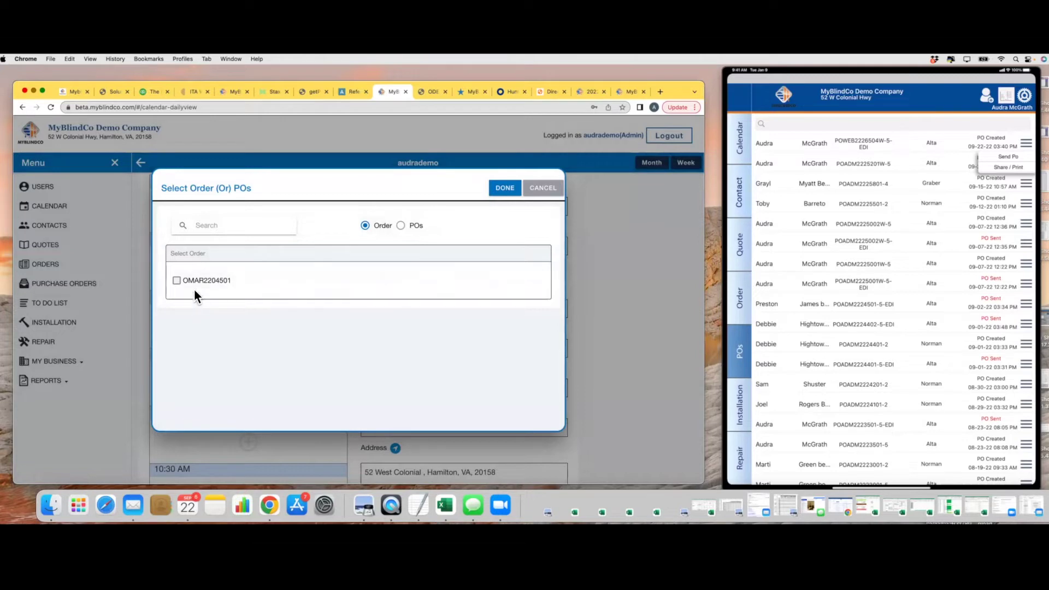
{"action": "left_click", "coordinate": [176, 281]}
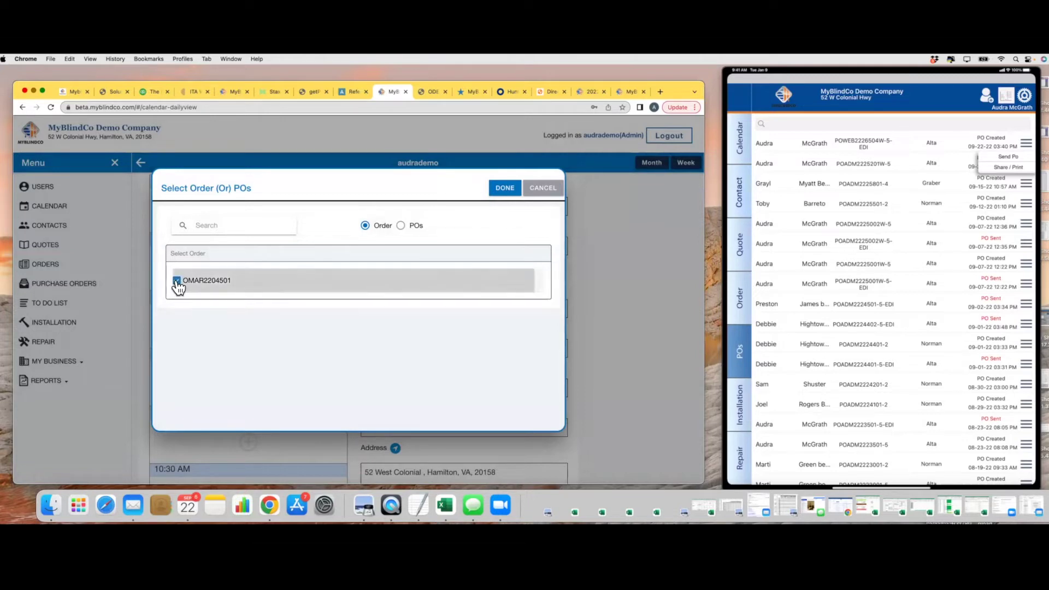
{"action": "left_click", "coordinate": [504, 187]}
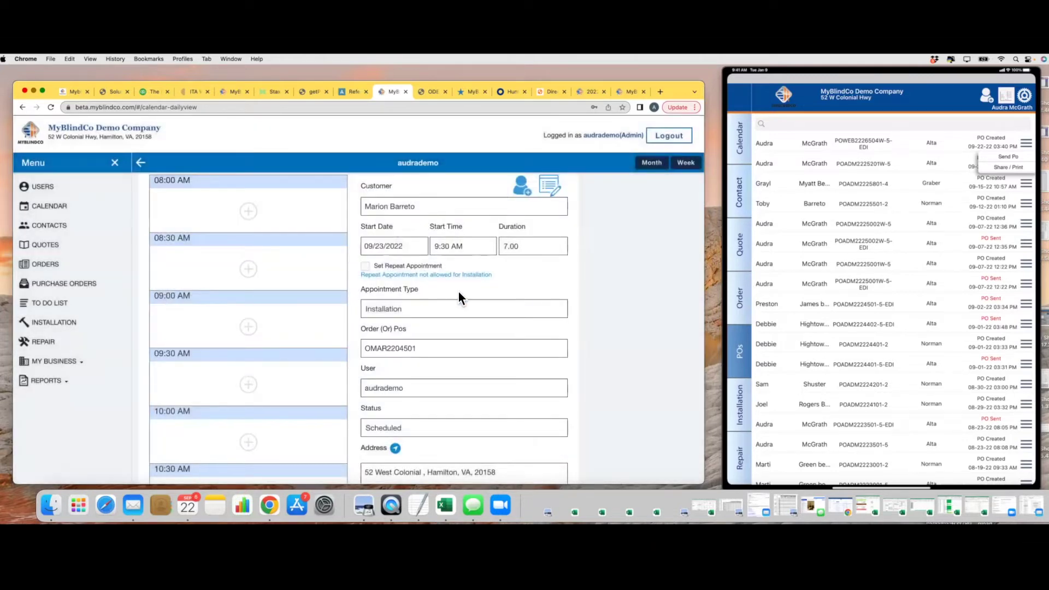
Step: Add the note 'Install 10 shutters' and save the appointment into the 9:30 AM slot
{"action": "scroll", "coordinate": [457, 291], "scroll_direction": "down", "scroll_amount": 3}
{"action": "scroll", "coordinate": [462, 300], "scroll_direction": "down", "scroll_amount": 2}
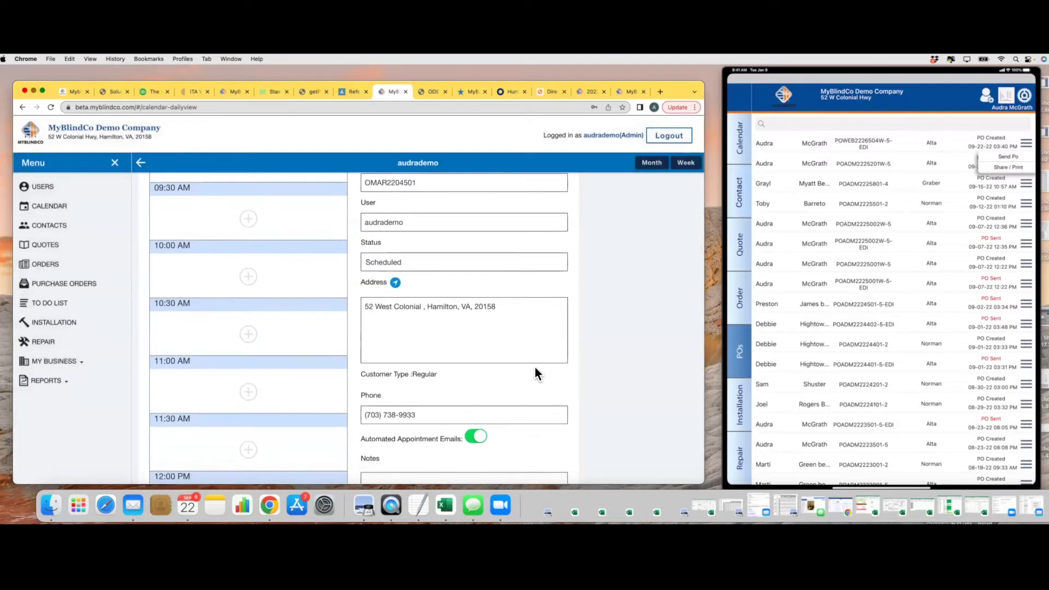
{"action": "scroll", "coordinate": [535, 368], "scroll_direction": "down", "scroll_amount": 5}
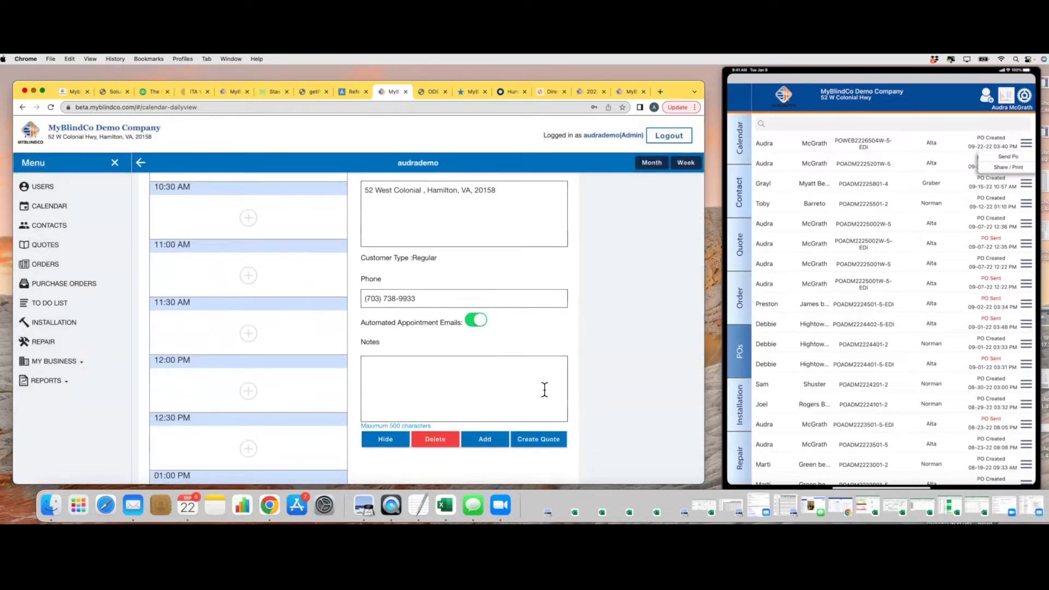
{"action": "type", "text": "Install 10 shutters"}
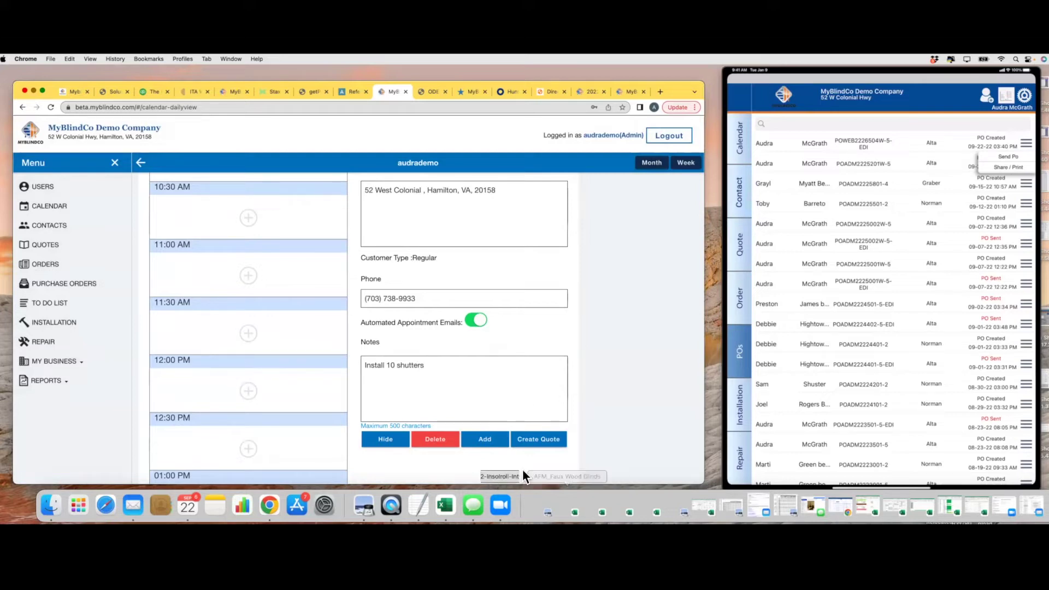
{"action": "left_click", "coordinate": [481, 442]}
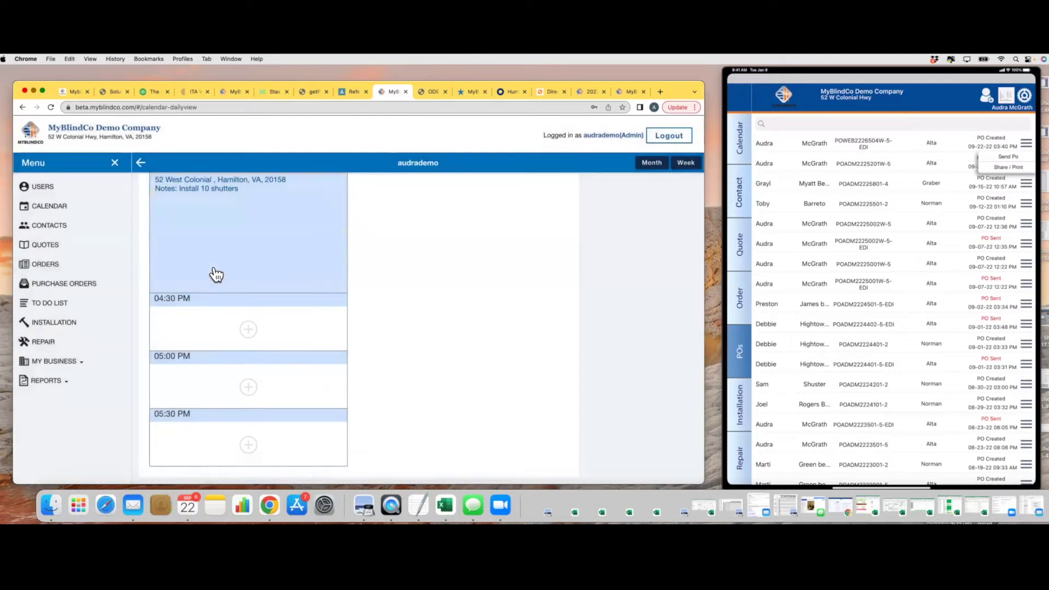
{"action": "scroll", "coordinate": [216, 274], "scroll_direction": "up", "scroll_amount": 2}
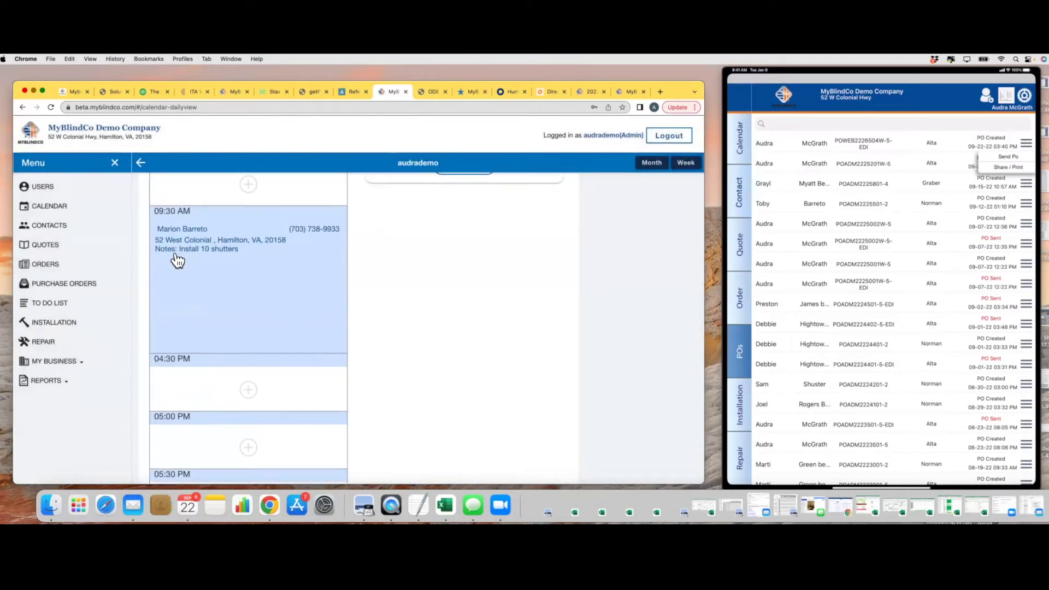
Step: Open the Installation page and settle on the Orders list of 115 scheduled installations
{"action": "left_click", "coordinate": [75, 324]}
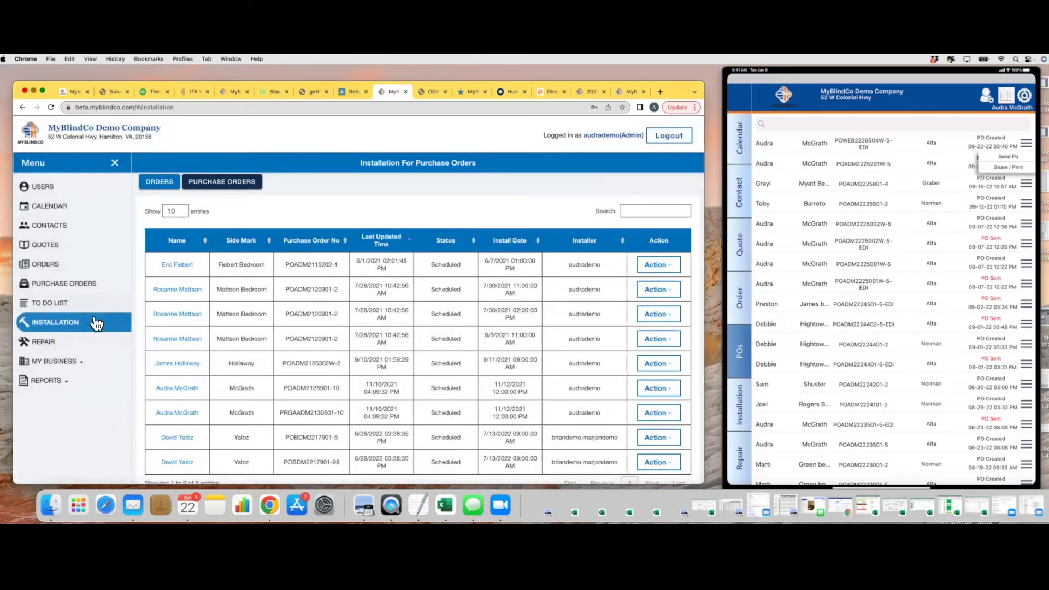
{"action": "left_click", "coordinate": [165, 188]}
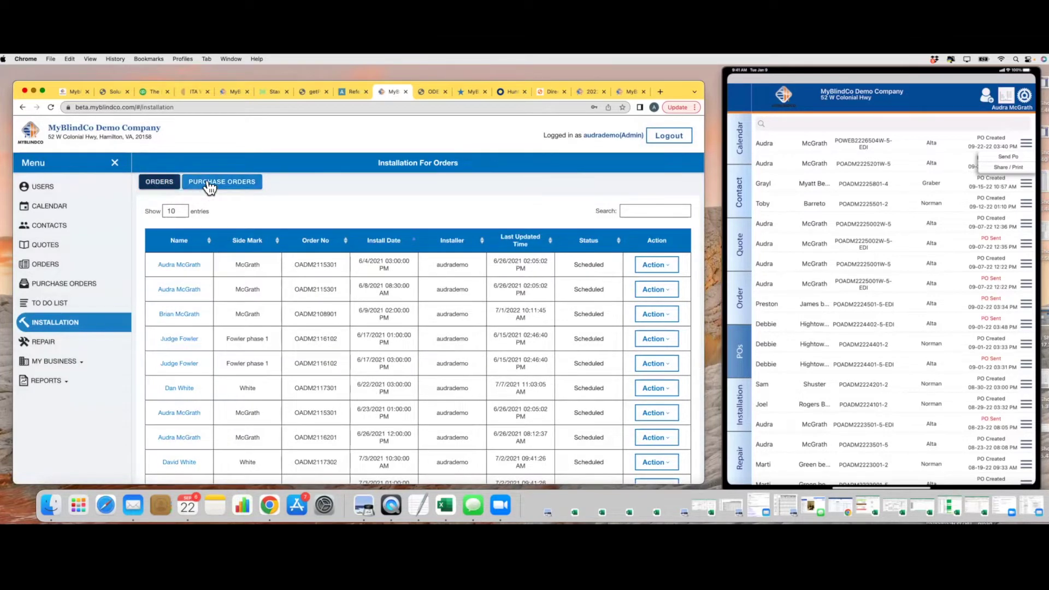
{"action": "left_click", "coordinate": [209, 185]}
{"action": "left_click", "coordinate": [166, 186]}
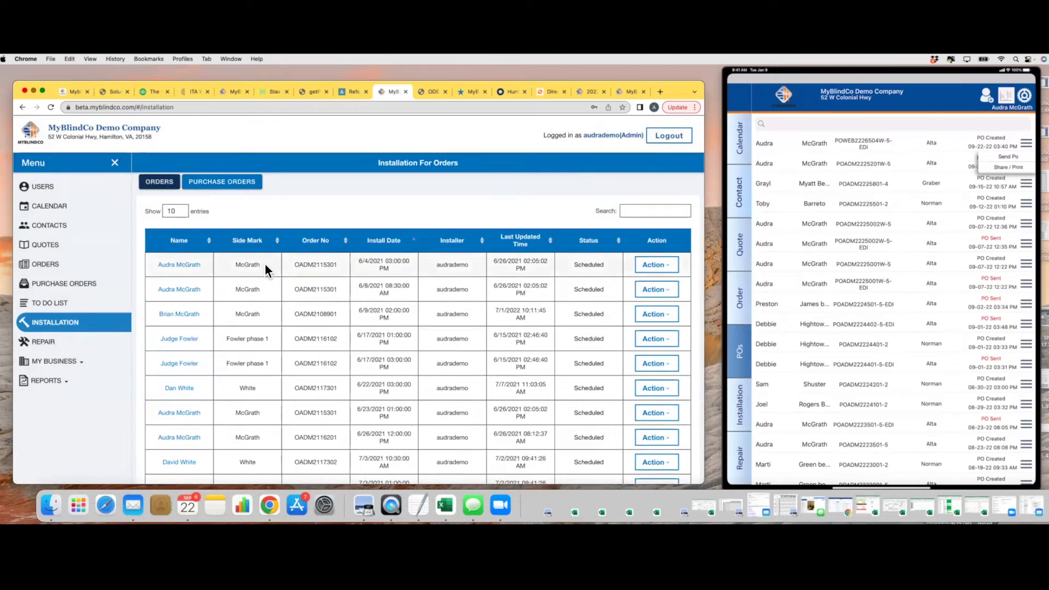
{"action": "scroll", "coordinate": [264, 264], "scroll_direction": "down", "scroll_amount": 2}
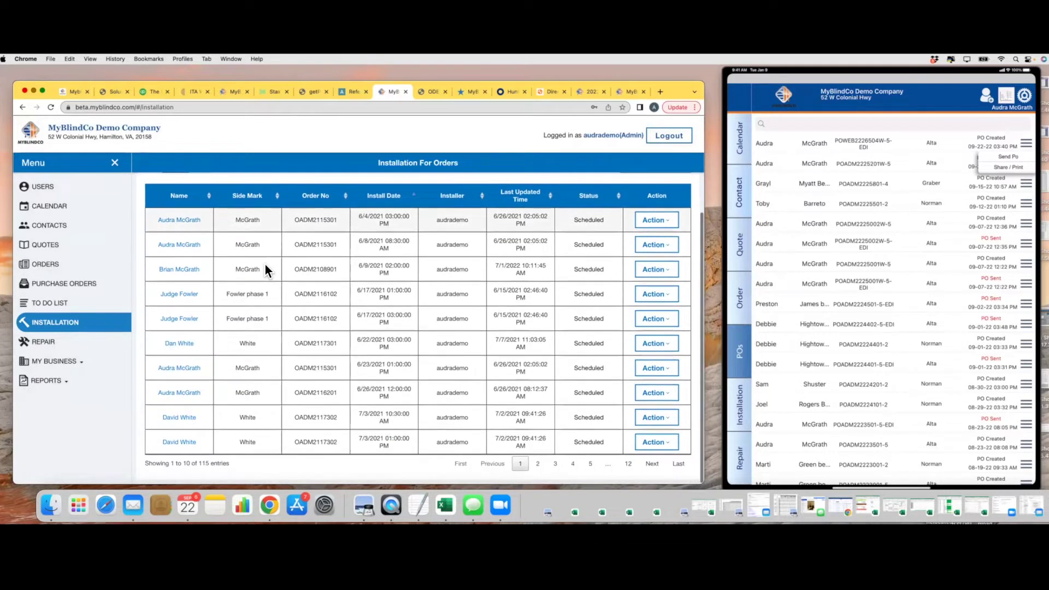
{"action": "scroll", "coordinate": [265, 264], "scroll_direction": "up", "scroll_amount": 2}
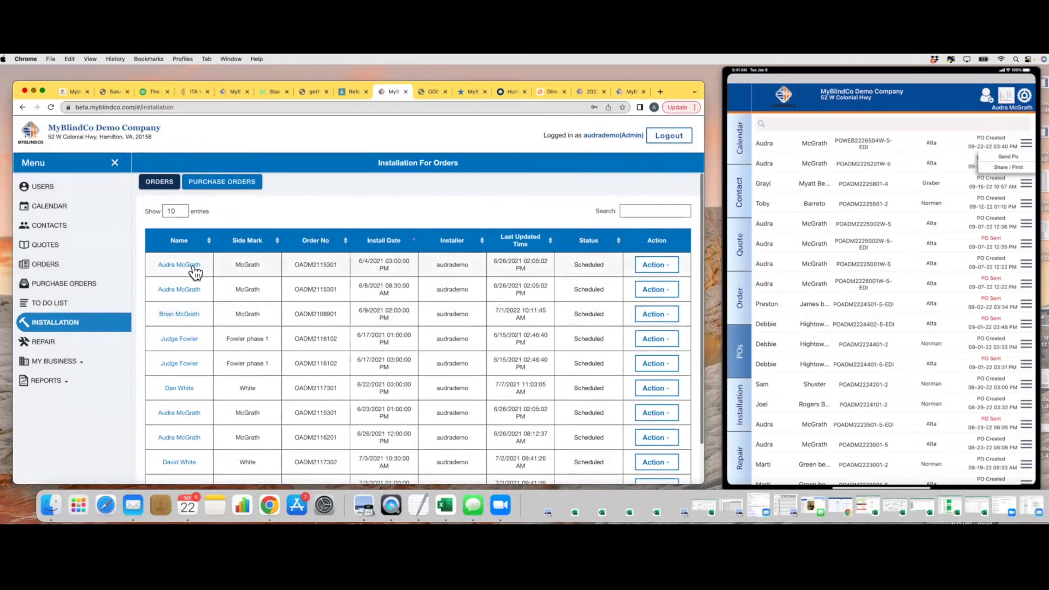
{"action": "left_click", "coordinate": [661, 210]}
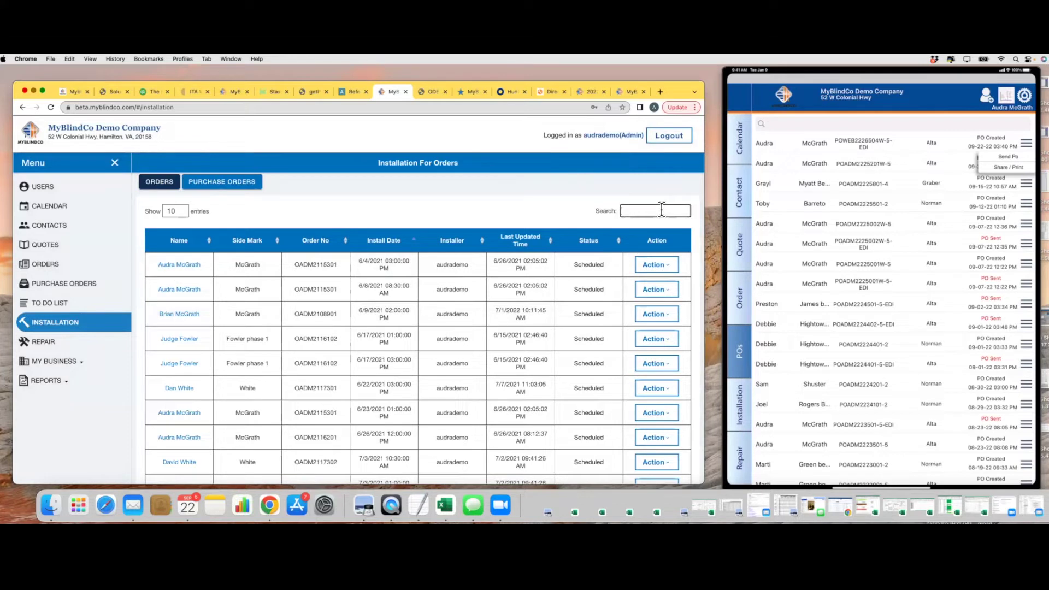
Step: Search installations for 'ma' and open the first match's order, showing the $415.11 balance
{"action": "type", "text": "mari"}
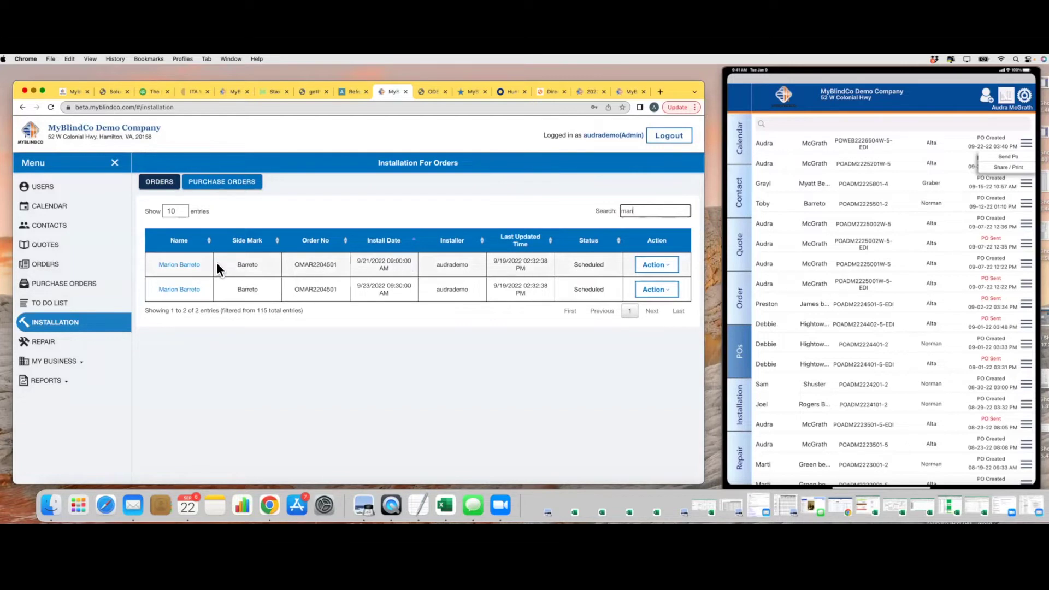
{"action": "left_click", "coordinate": [646, 267]}
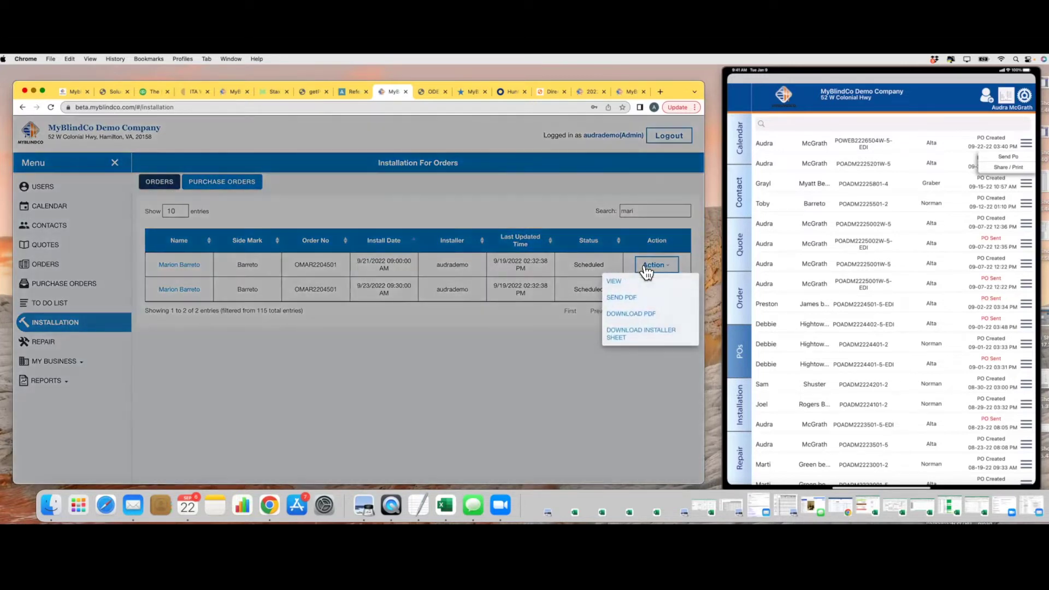
{"action": "left_click", "coordinate": [618, 282]}
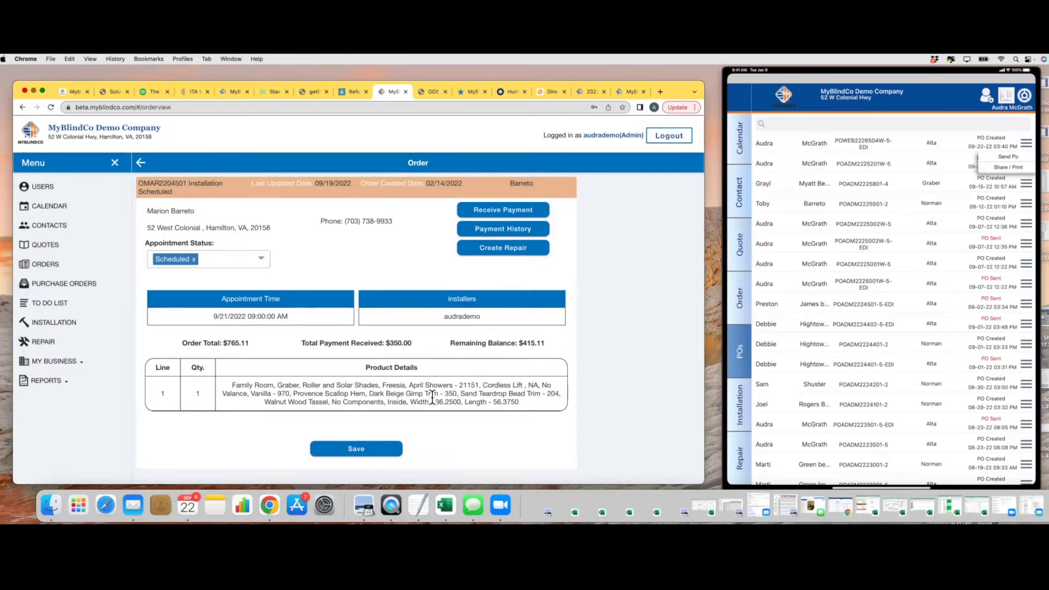
{"action": "mouse_move", "coordinate": [779, 203]}
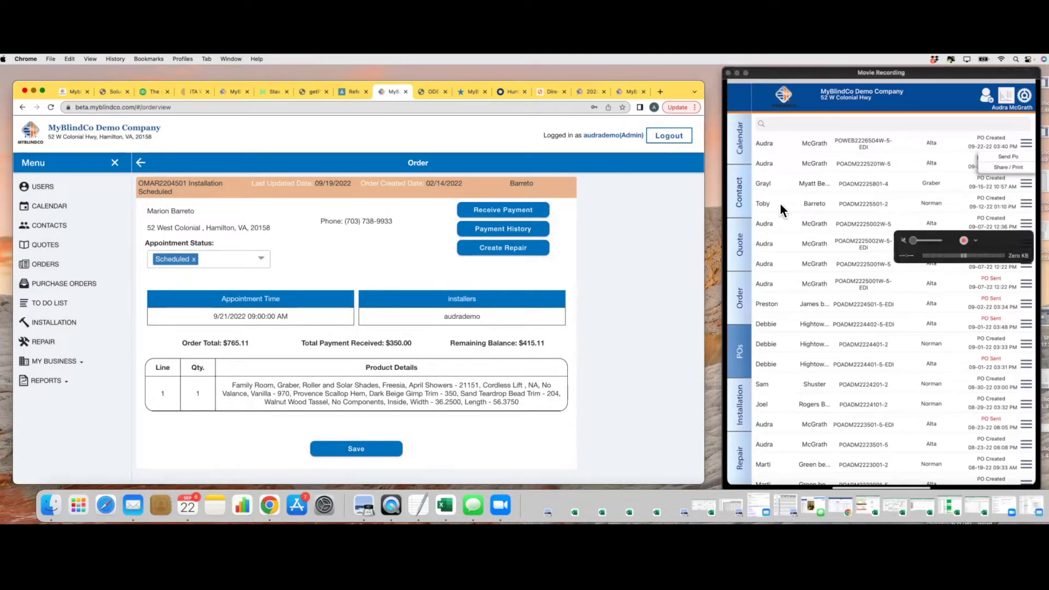
Step: On the iPad, open the first scheduled installation order with its 07-02-22 10:00 AM appointment
{"action": "left_click", "coordinate": [740, 415]}
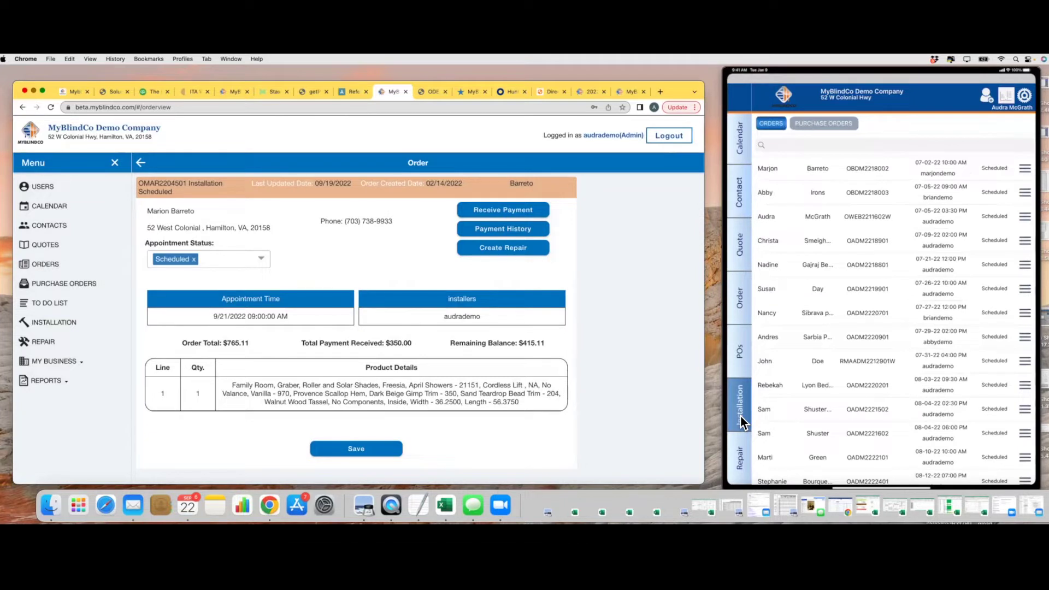
{"action": "mouse_move", "coordinate": [819, 306]}
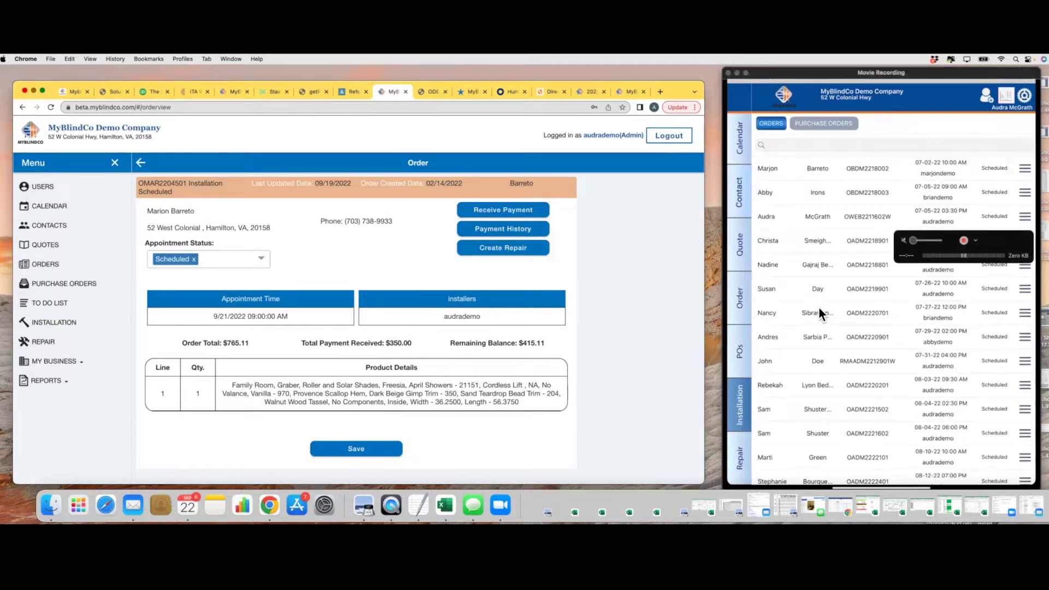
{"action": "left_click", "coordinate": [860, 169]}
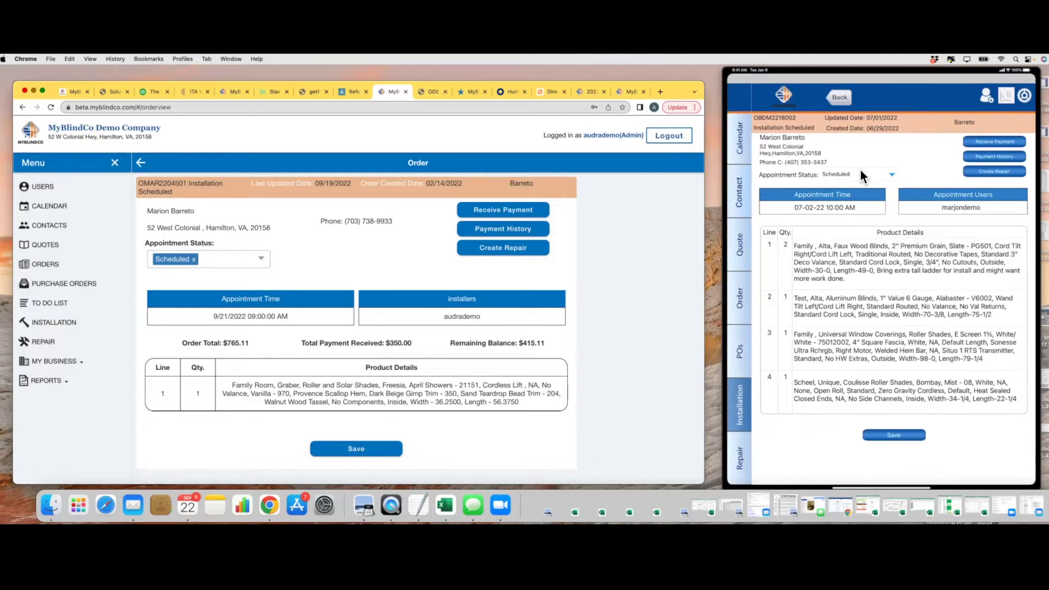
{"action": "mouse_move", "coordinate": [811, 270]}
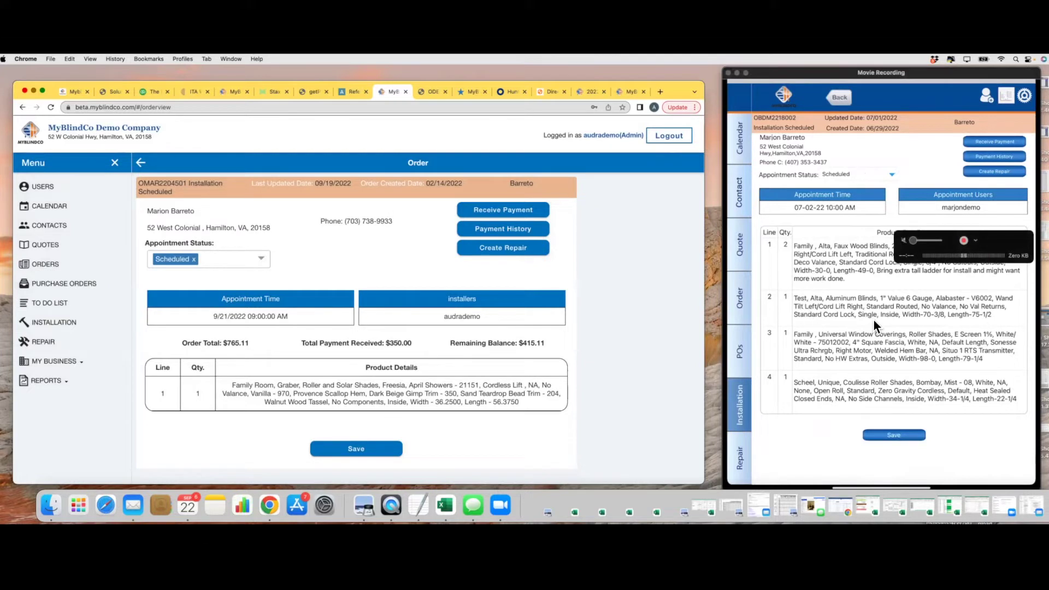
{"action": "left_click", "coordinate": [991, 171]}
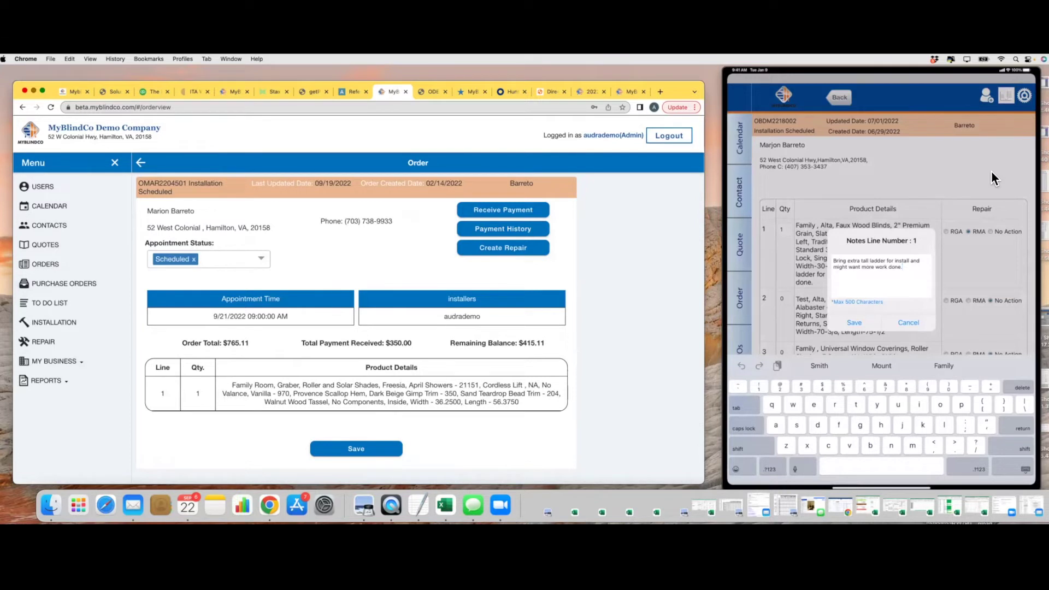
Step: Mark repair line 1 as RMA, noting it arrived damaged in shipping and needs replacement
{"action": "mouse_move", "coordinate": [943, 264]}
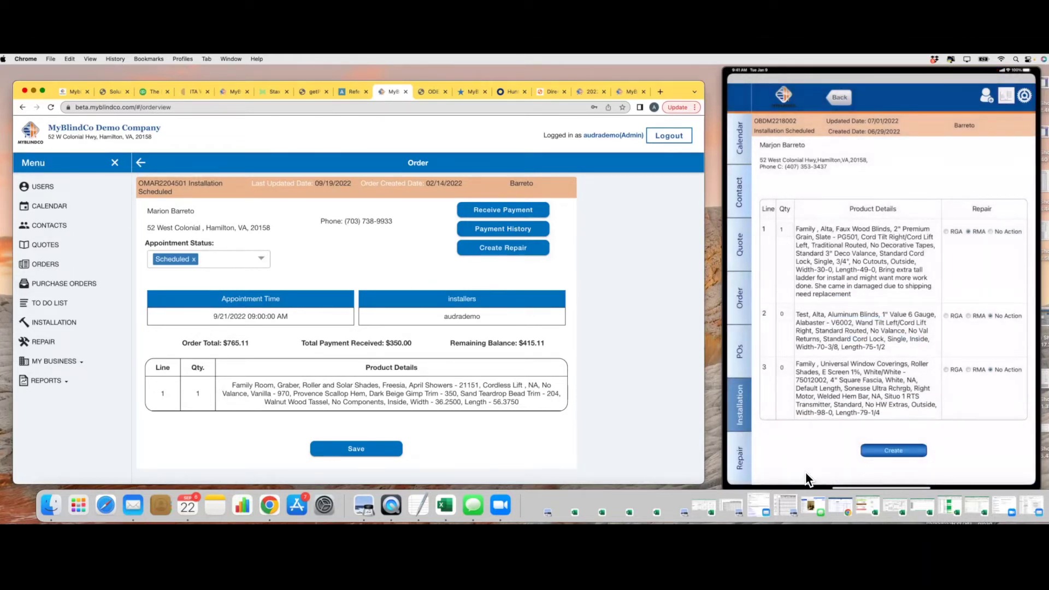
Step: Create the repair ticket, open the newest repair, and generate a purchase order from it
{"action": "mouse_move", "coordinate": [910, 466]}
{"action": "left_click", "coordinate": [907, 453]}
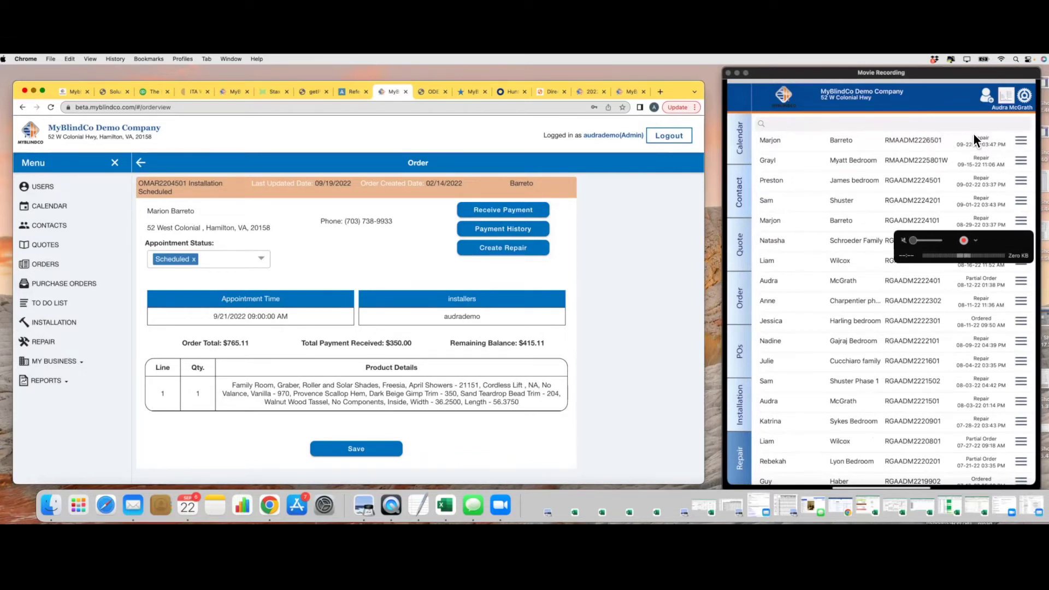
{"action": "left_click", "coordinate": [943, 135]}
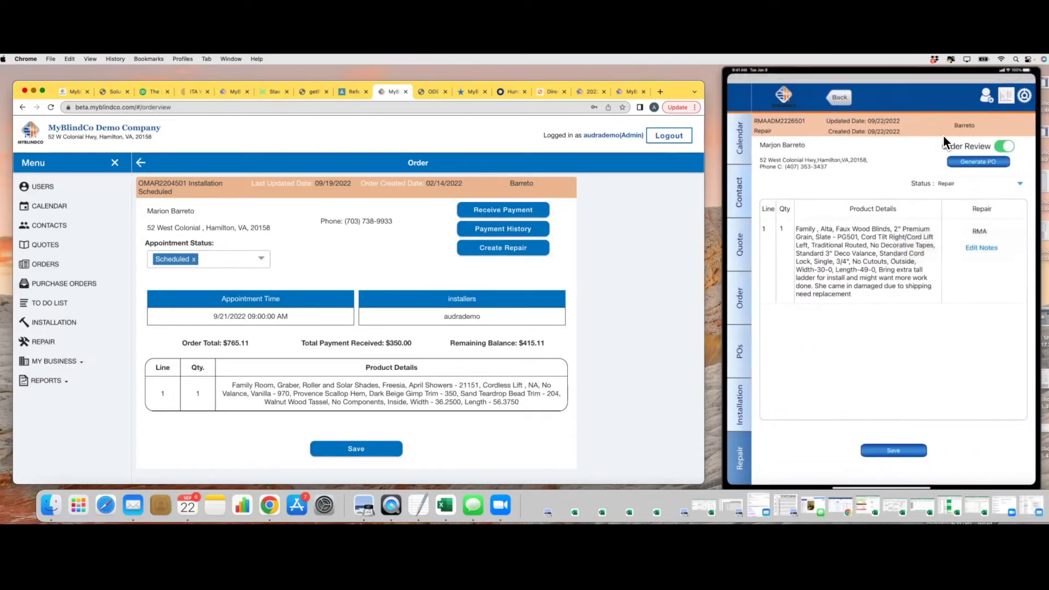
{"action": "left_click", "coordinate": [978, 161]}
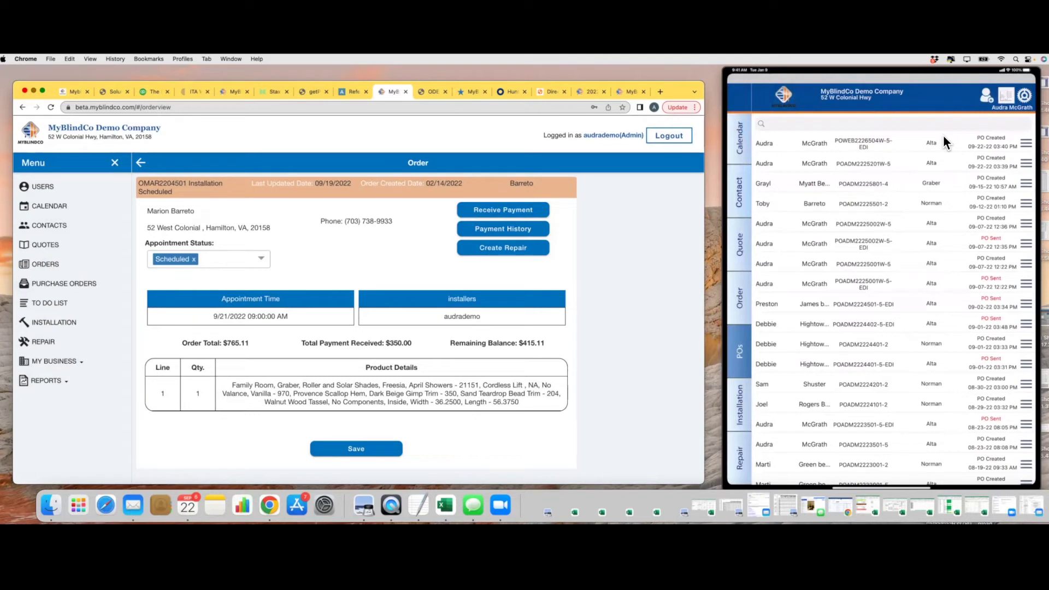
{"action": "mouse_move", "coordinate": [943, 153]}
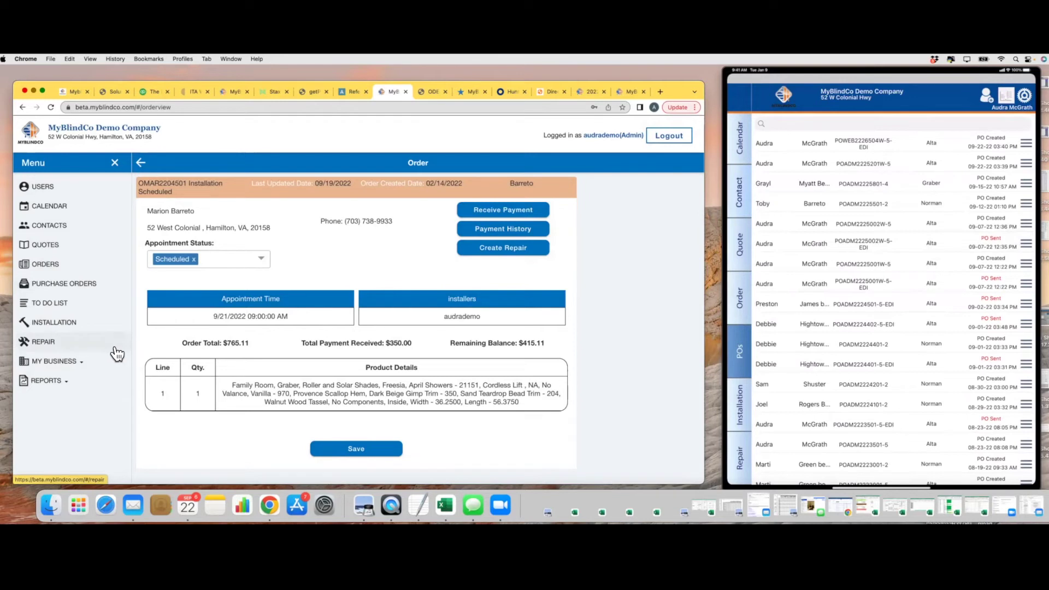
Step: Open the web Repair list, showing 148 entries with the newest updated 9/22/2022
{"action": "left_click", "coordinate": [43, 345]}
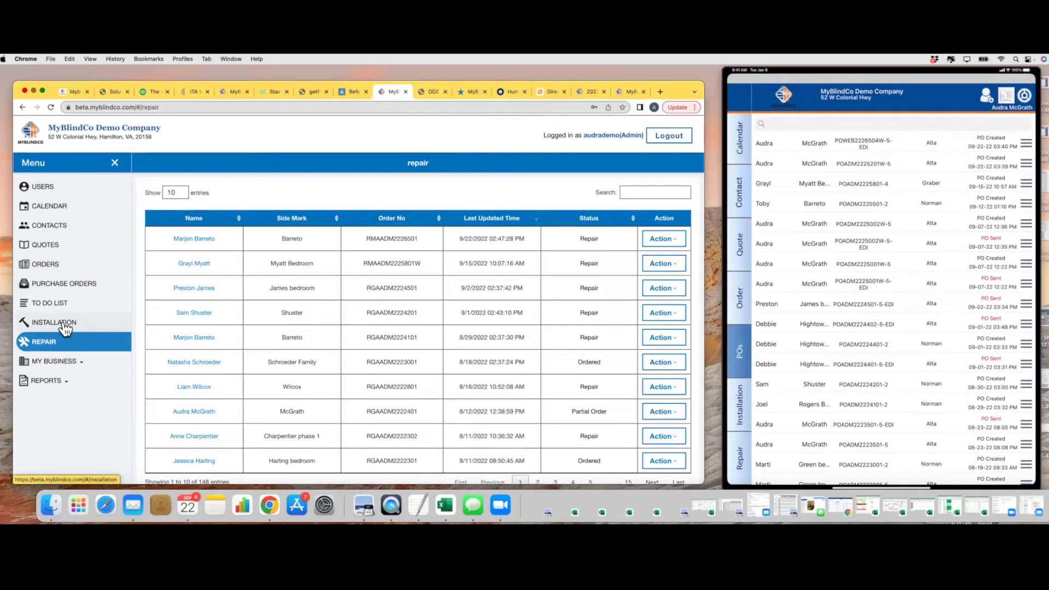
Step: Download the first installation purchase order as a PDF, review it, then return to the installation list
{"action": "left_click", "coordinate": [64, 323]}
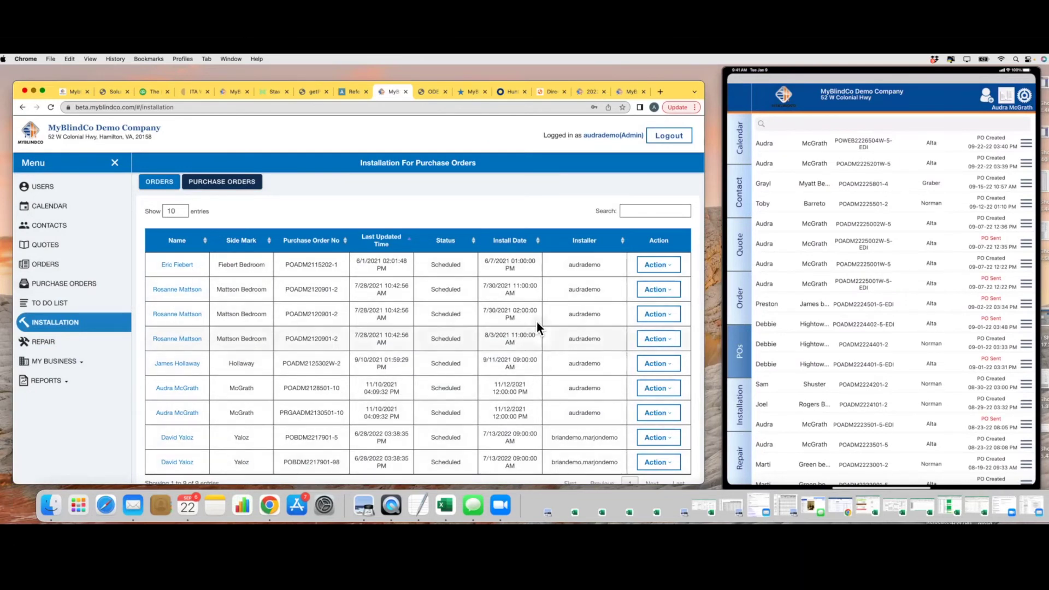
{"action": "left_click", "coordinate": [657, 267]}
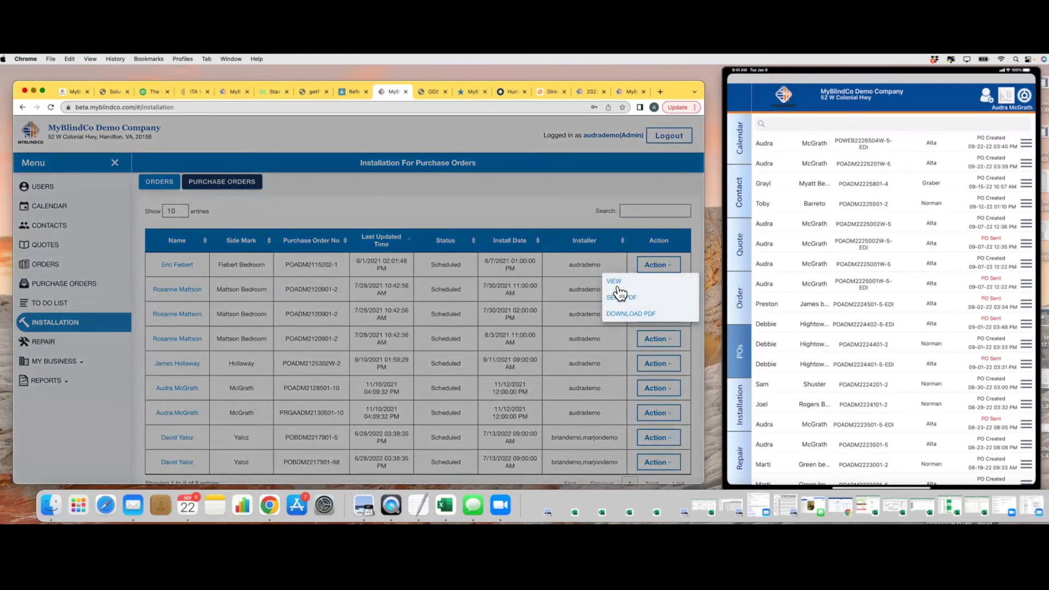
{"action": "left_click", "coordinate": [617, 314]}
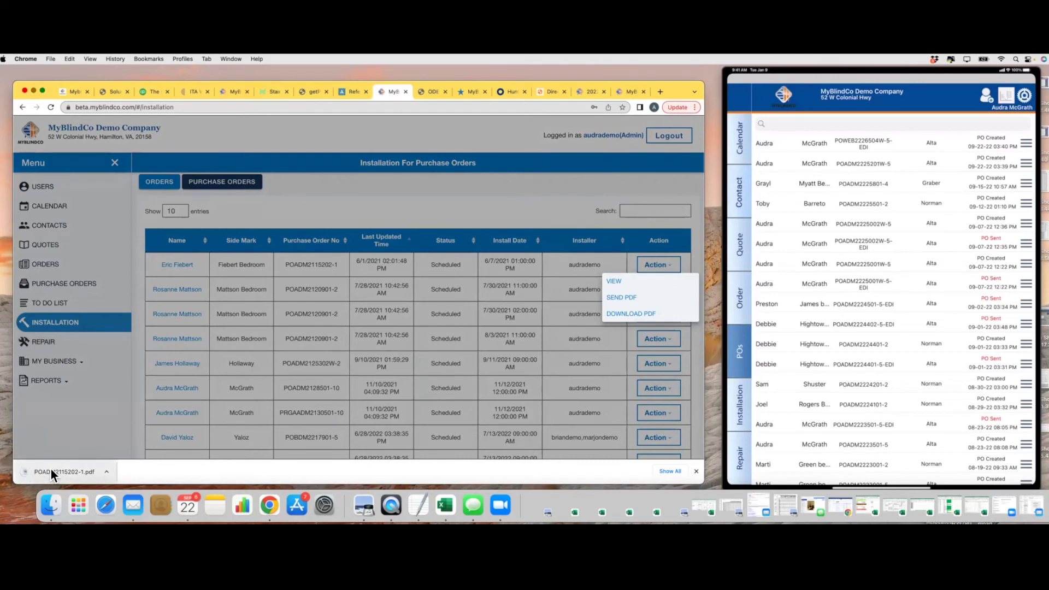
{"action": "left_click", "coordinate": [57, 471]}
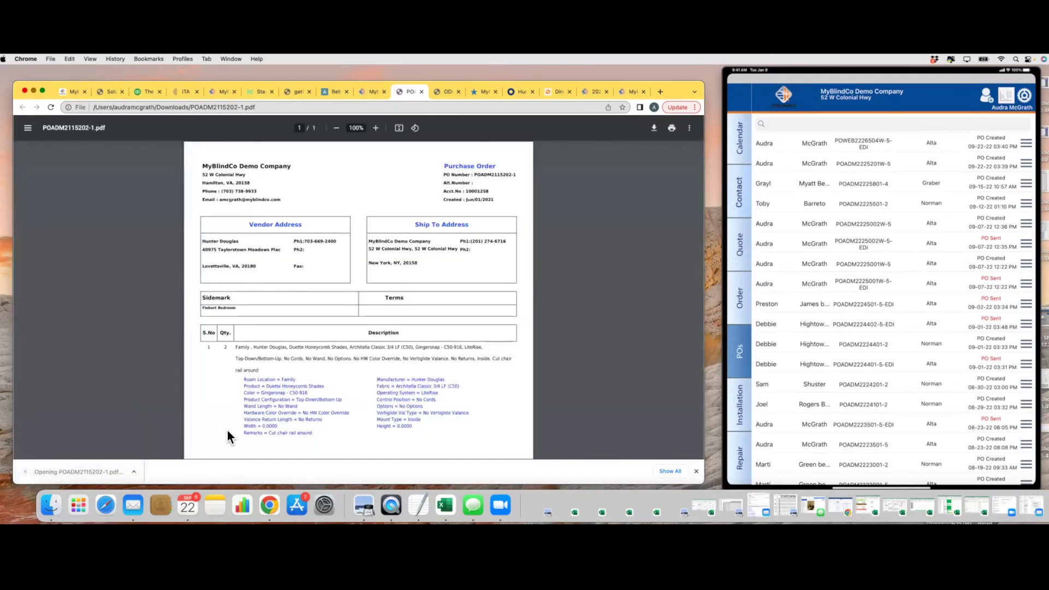
{"action": "scroll", "coordinate": [277, 428], "scroll_direction": "down", "scroll_amount": 5}
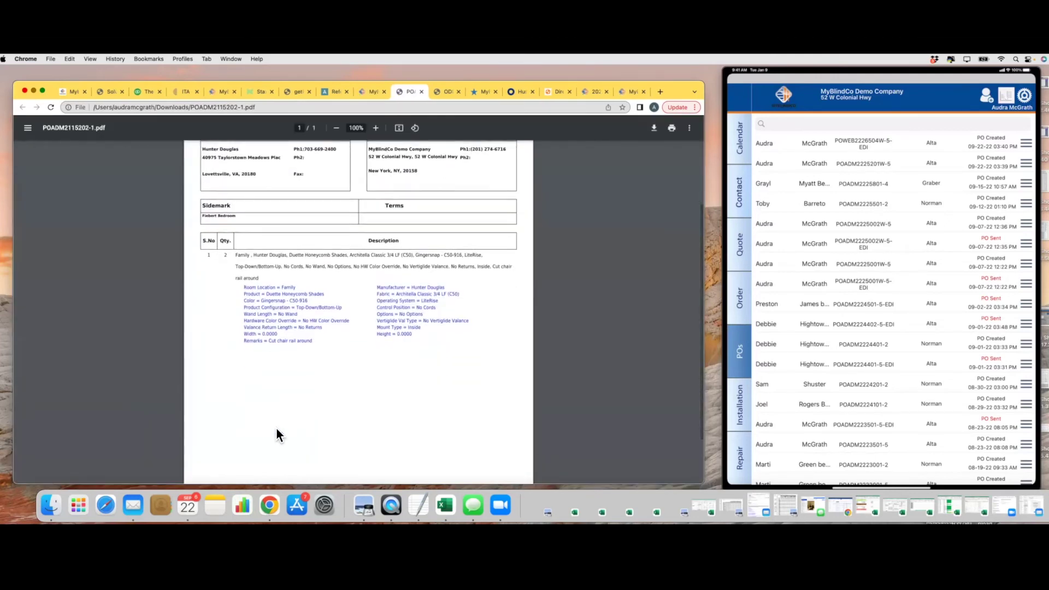
{"action": "scroll", "coordinate": [276, 436], "scroll_direction": "up", "scroll_amount": 5}
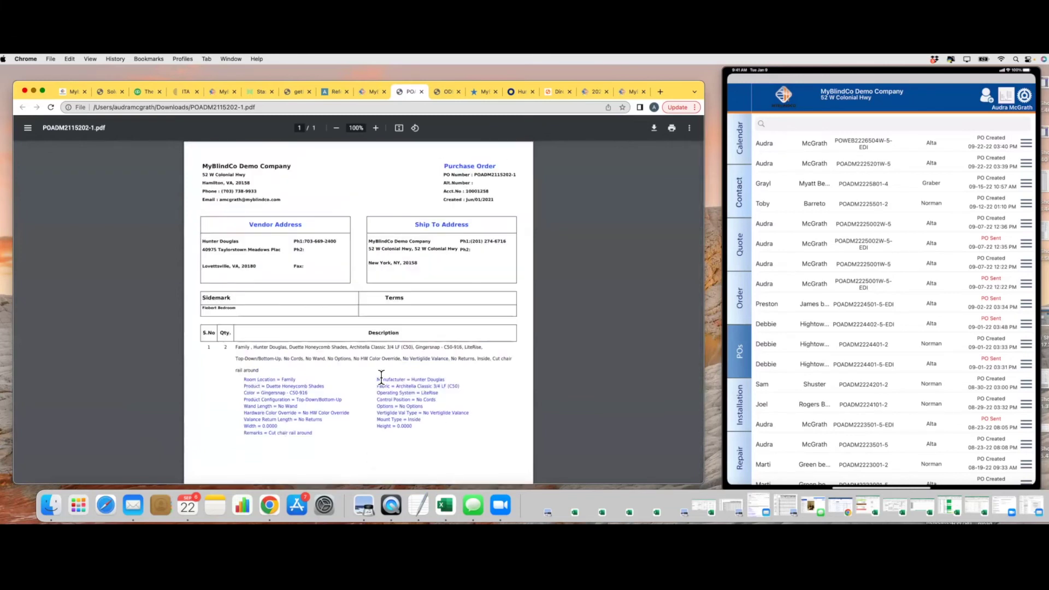
{"action": "left_click", "coordinate": [377, 93]}
{"action": "left_click", "coordinate": [450, 194]}
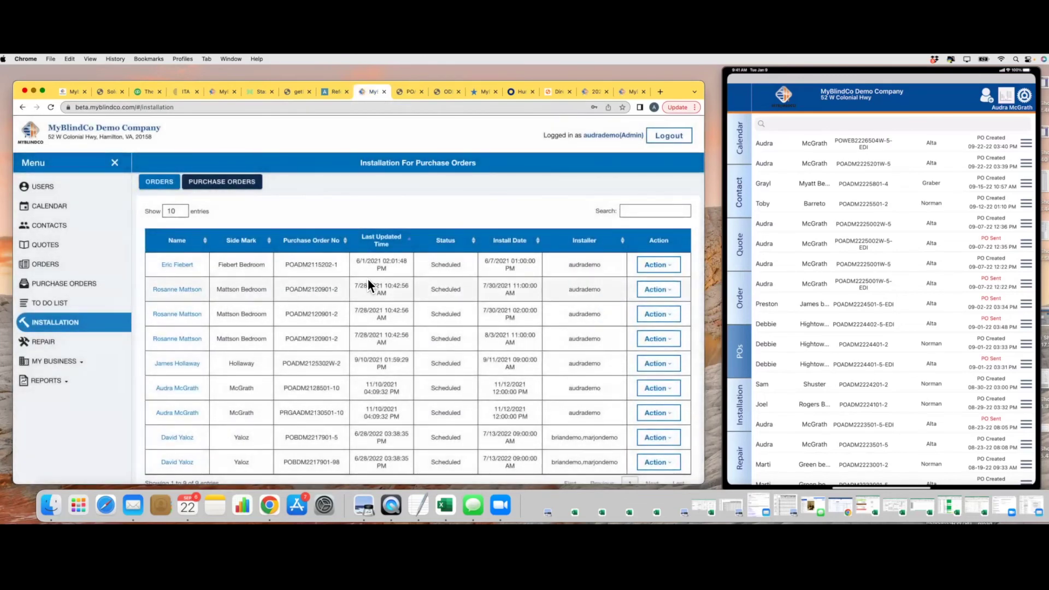
Step: Download and open the invoice PDF for the first order under Installation For Orders
{"action": "left_click", "coordinate": [162, 186]}
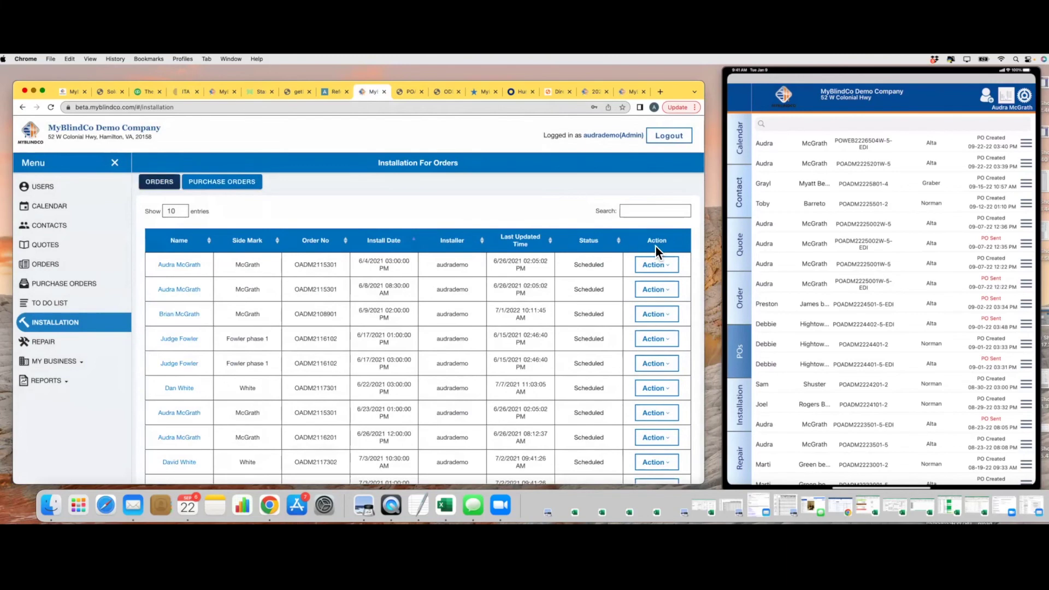
{"action": "left_click", "coordinate": [653, 265]}
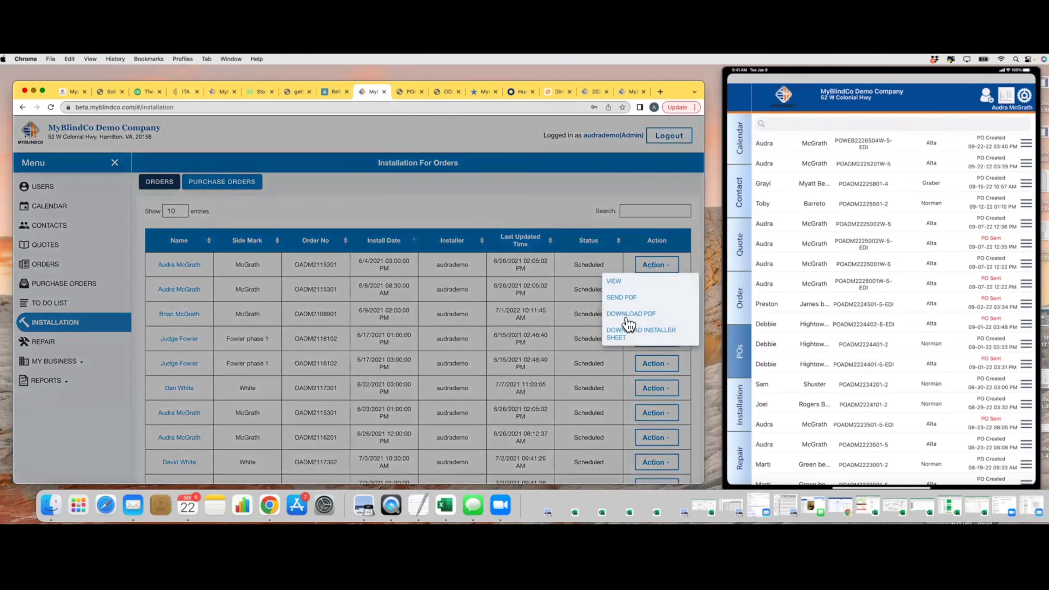
{"action": "left_click", "coordinate": [623, 314]}
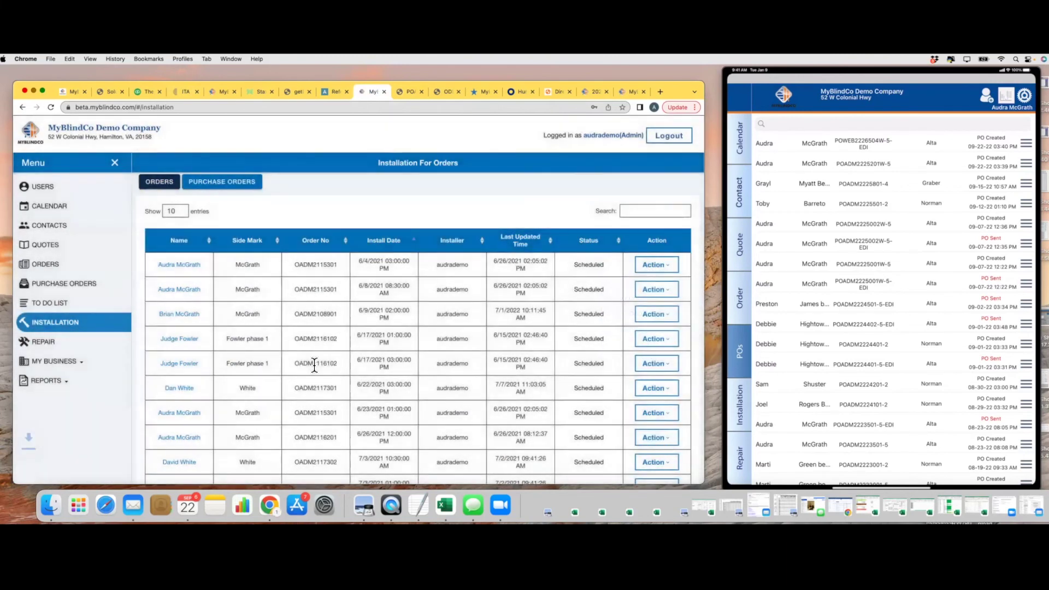
{"action": "left_click", "coordinate": [60, 471]}
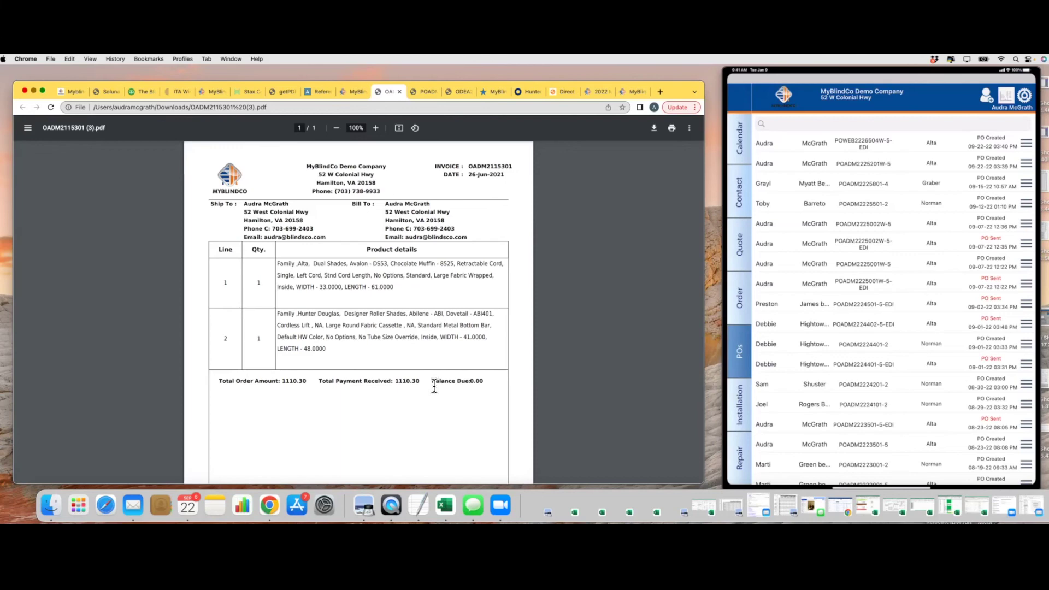
Step: Confirm the 1110.30 invoice shows Balance Due 0.00, then return to the MyBlindCo tab
{"action": "scroll", "coordinate": [318, 386], "scroll_direction": "down", "scroll_amount": 1}
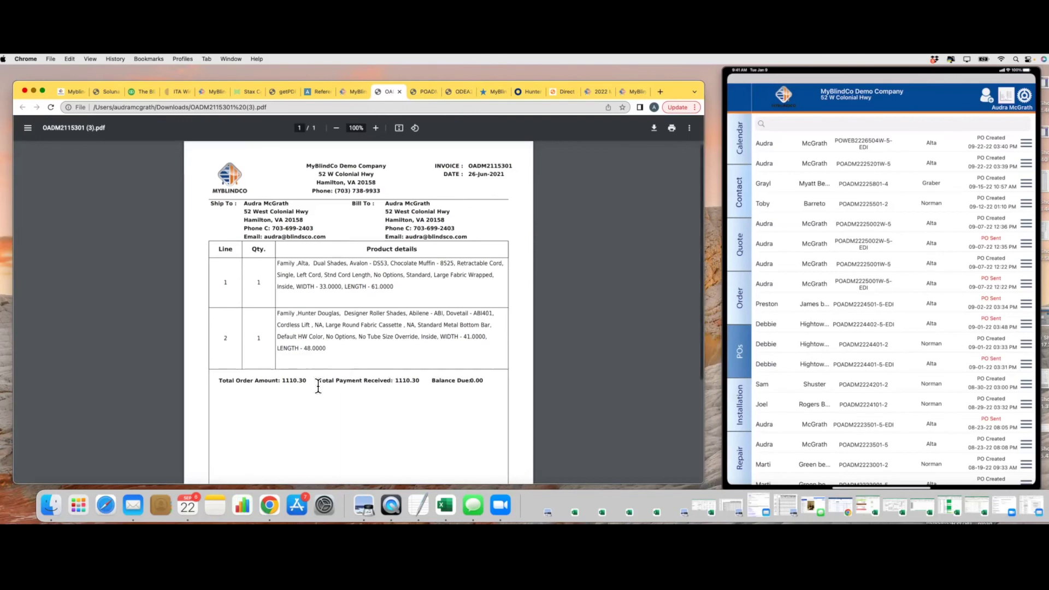
{"action": "scroll", "coordinate": [317, 386], "scroll_direction": "down", "scroll_amount": 5}
{"action": "scroll", "coordinate": [318, 386], "scroll_direction": "up", "scroll_amount": 5}
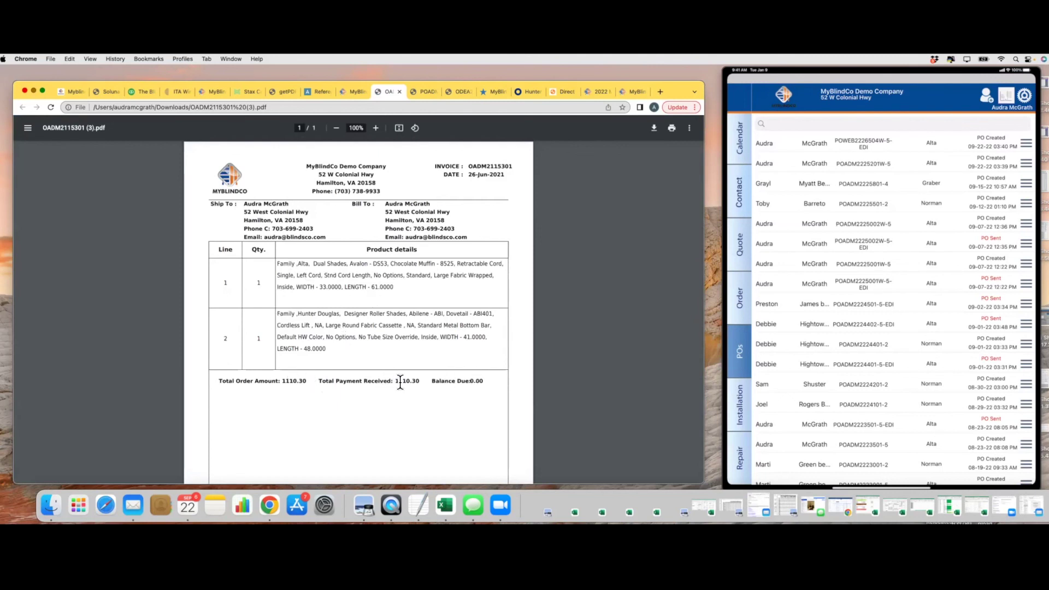
{"action": "left_click_drag", "start_coordinate": [431, 381], "coordinate": [484, 379]}
{"action": "left_click", "coordinate": [353, 91]}
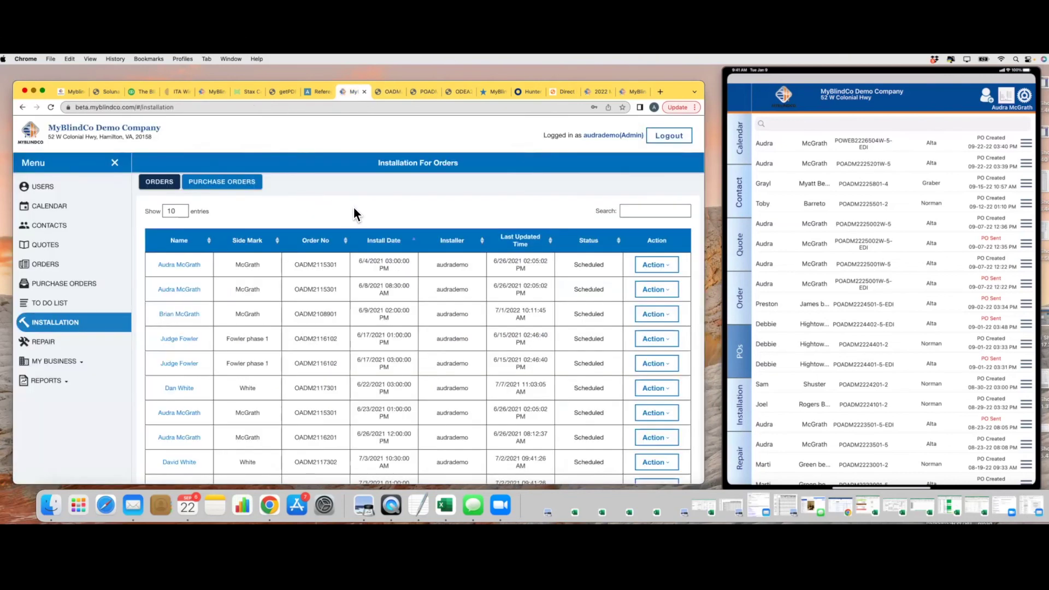